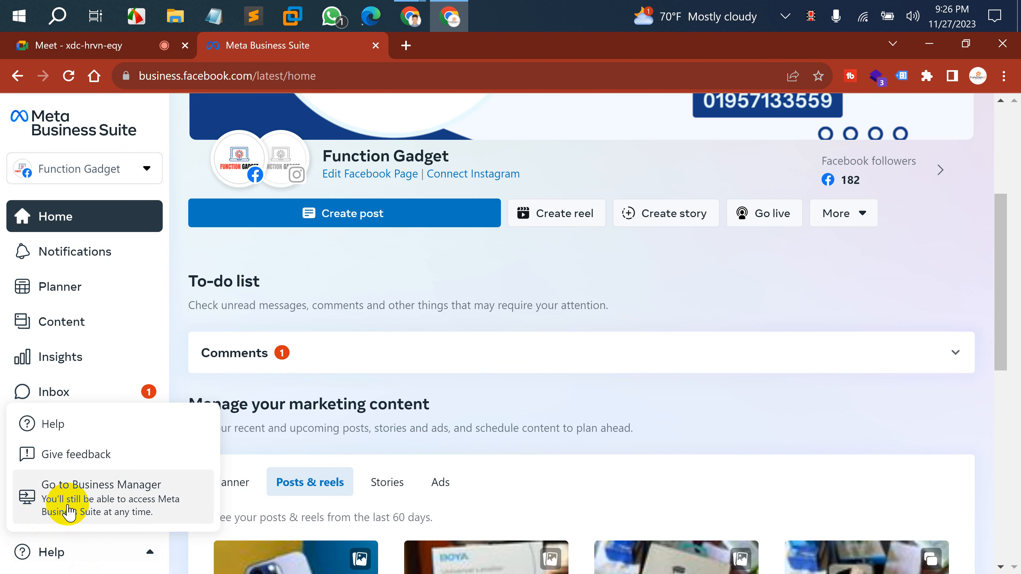
# Open Business Manager for the Function Digital business in a new tab from the Help menu.
pyautogui.click(122, 494)
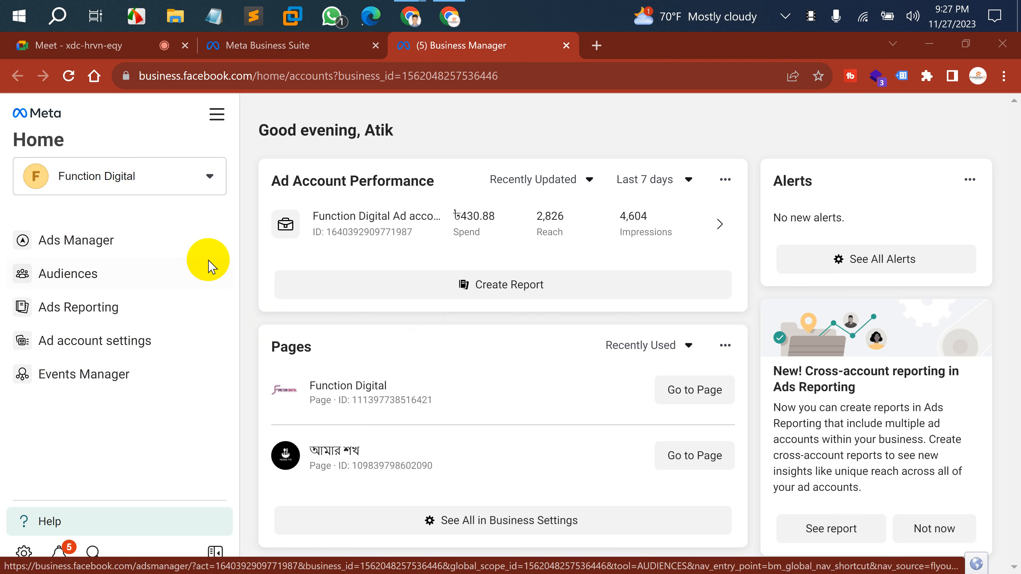
# Open Business settings from the All tools menu to show Function Digital's People list.
pyautogui.click(218, 116)
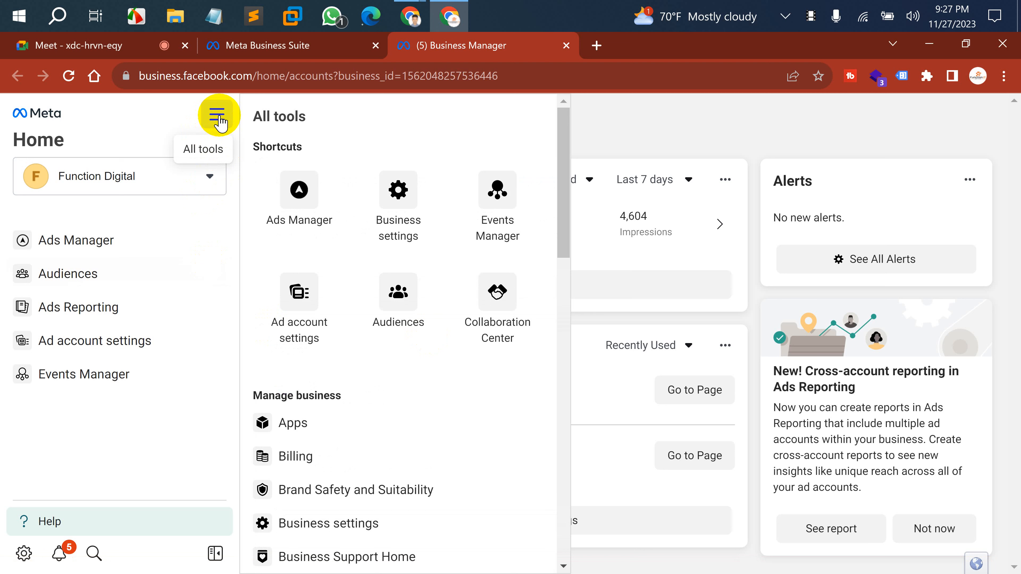
pyautogui.click(397, 187)
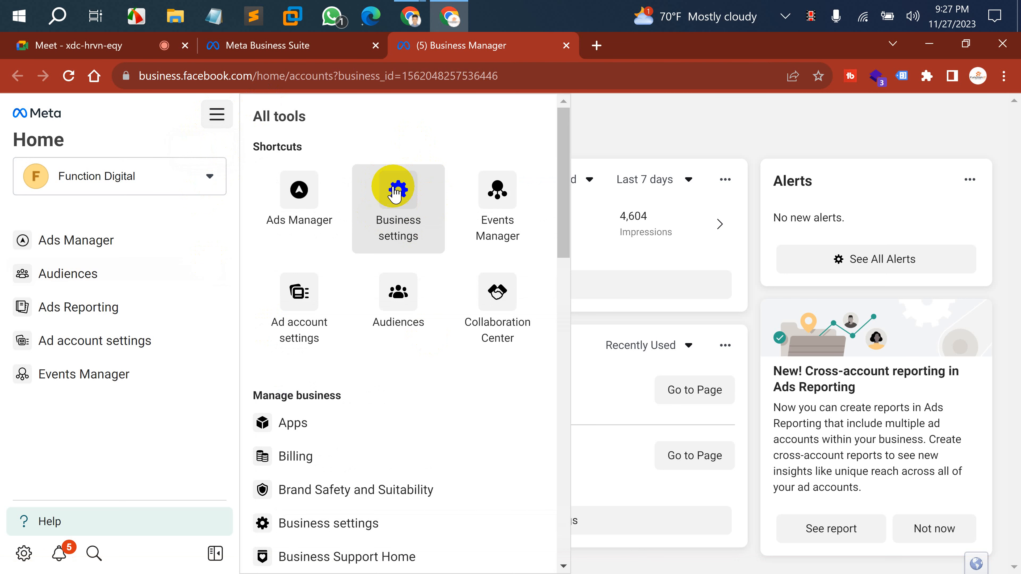
pyautogui.click(393, 210)
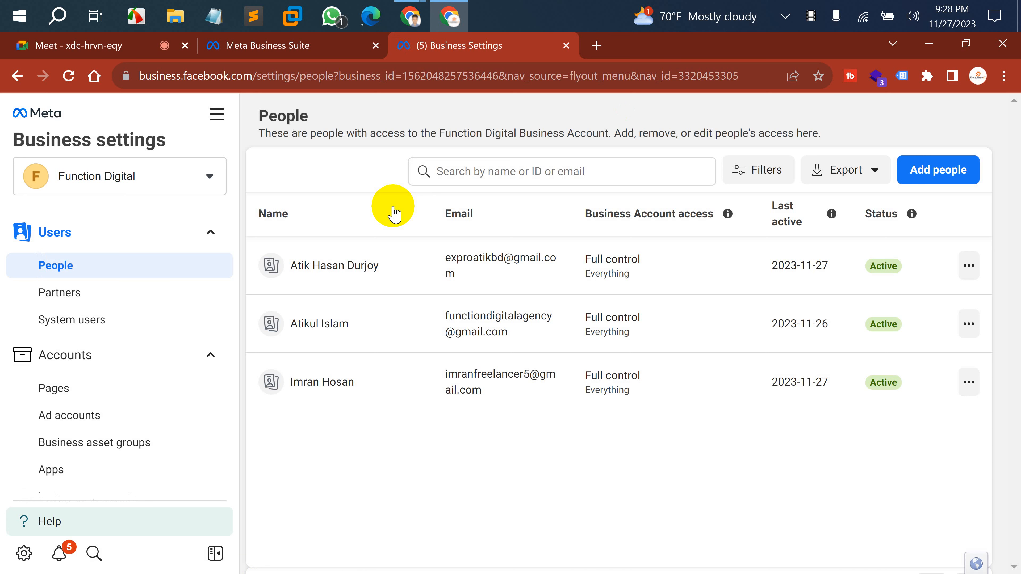
pyautogui.moveTo(410, 17)
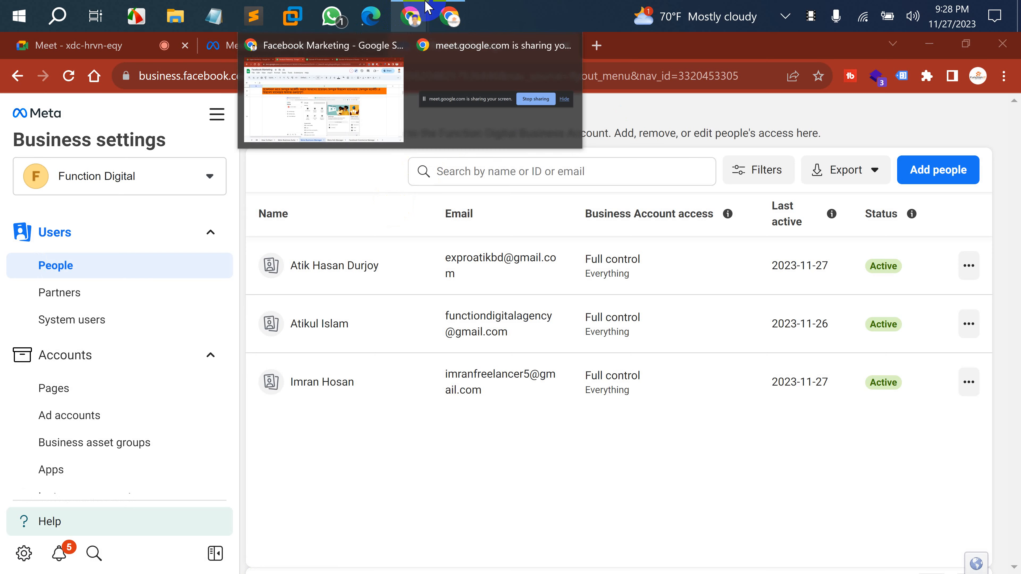
# Bring the Facebook Marketing spreadsheet forward and scroll through its Meta Business Manager tutorial.
pyautogui.click(342, 68)
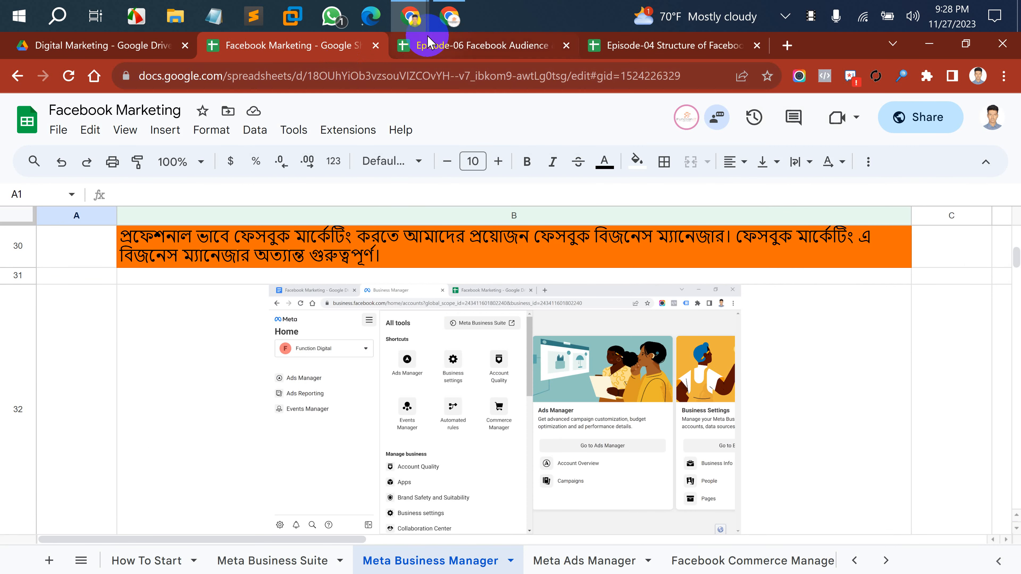
pyautogui.click(442, 45)
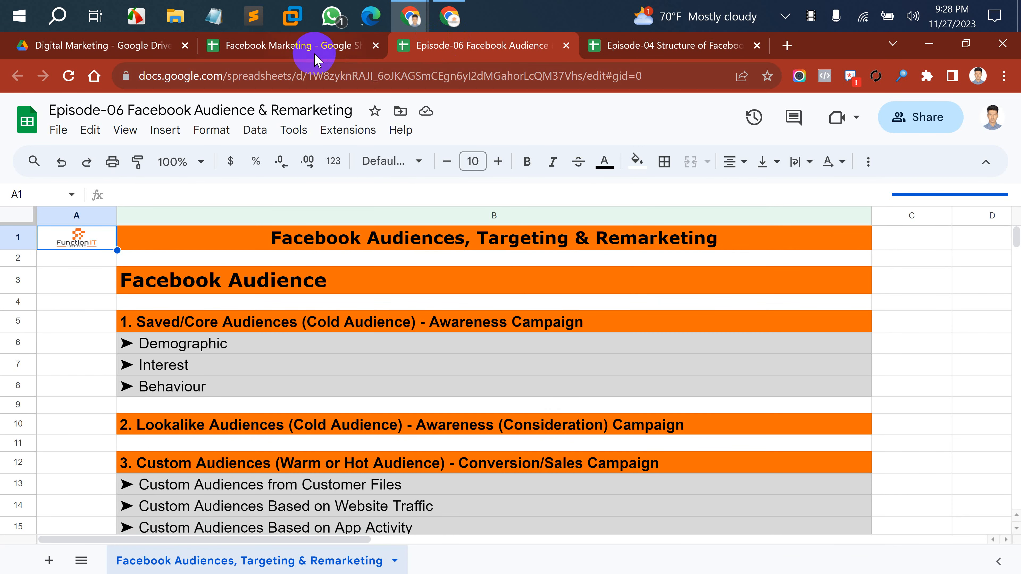
pyautogui.click(309, 47)
pyautogui.scroll(1, 305, 354)
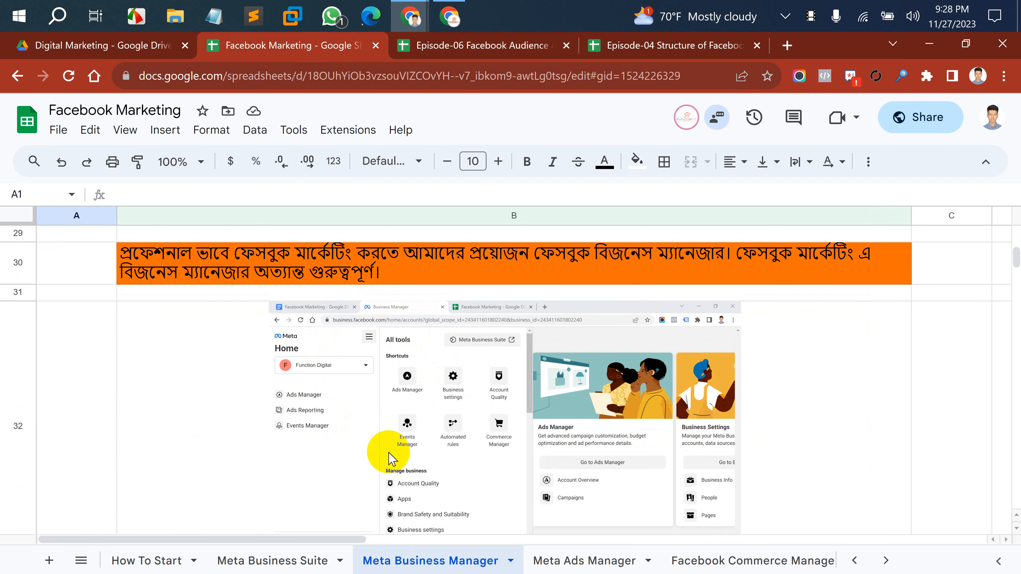
pyautogui.scroll(-4, 388, 457)
pyautogui.scroll(-3, 388, 457)
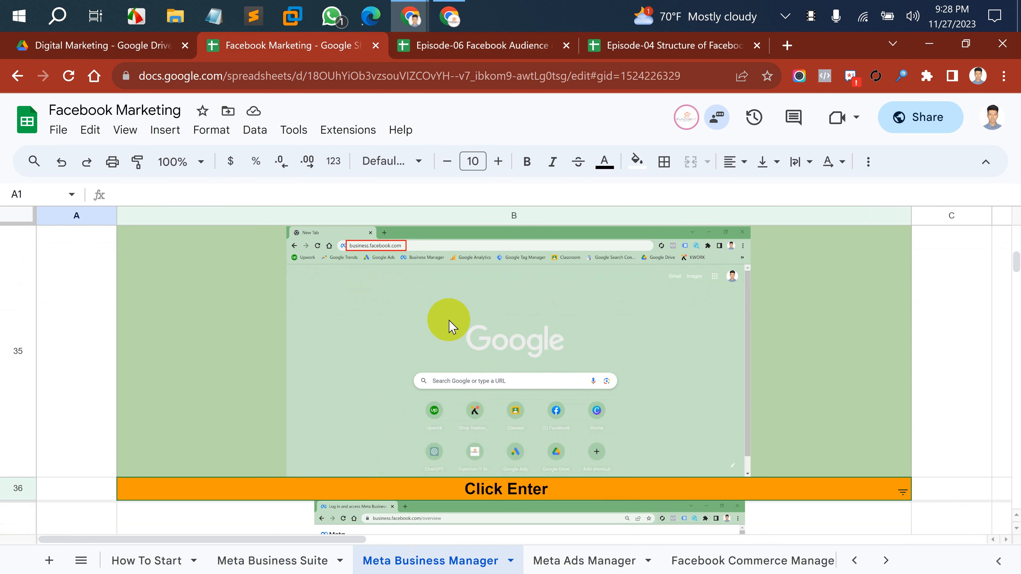
pyautogui.scroll(3, 387, 355)
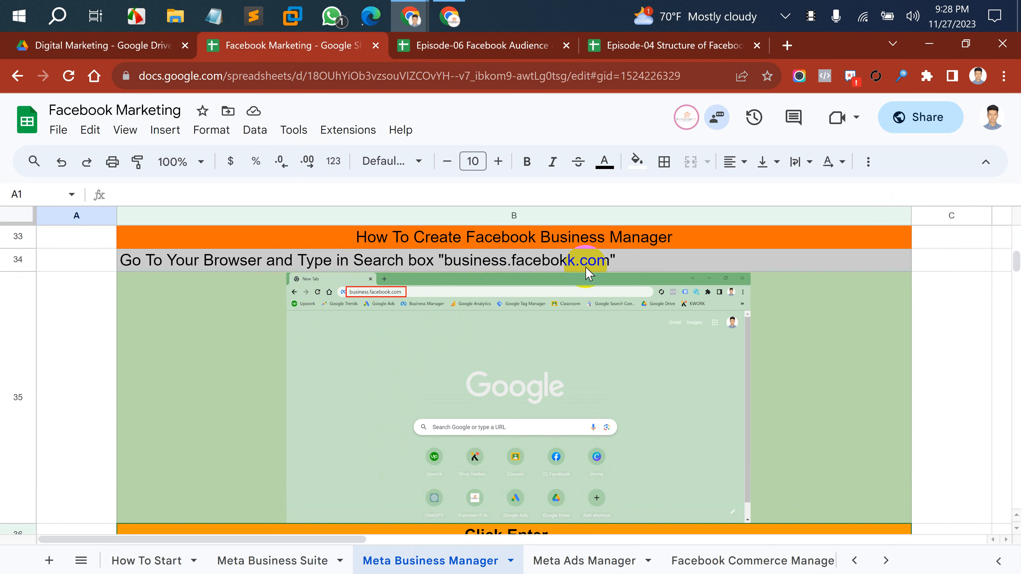
pyautogui.scroll(-5, 406, 400)
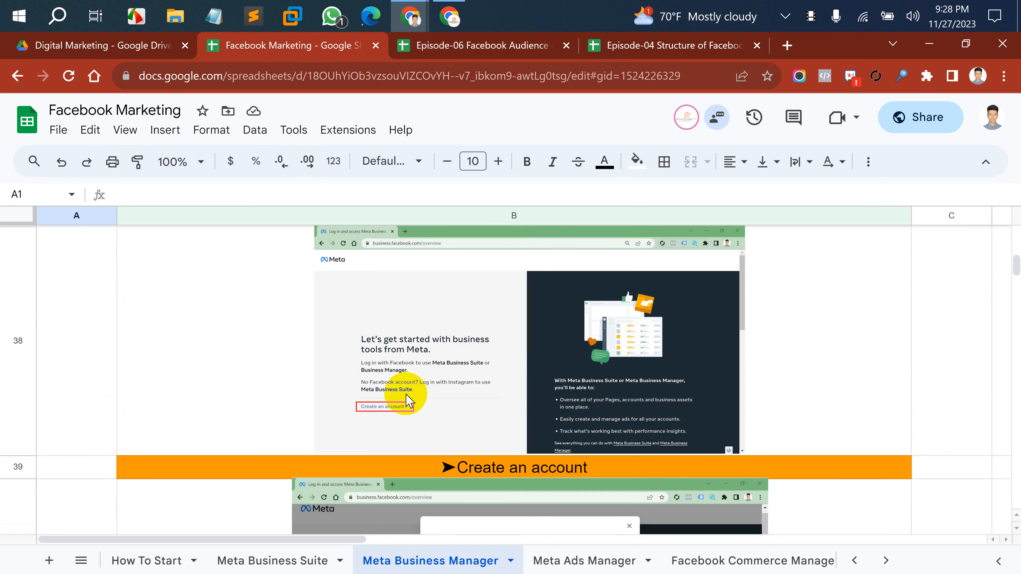
pyautogui.scroll(-3, 407, 399)
pyautogui.scroll(6, 410, 376)
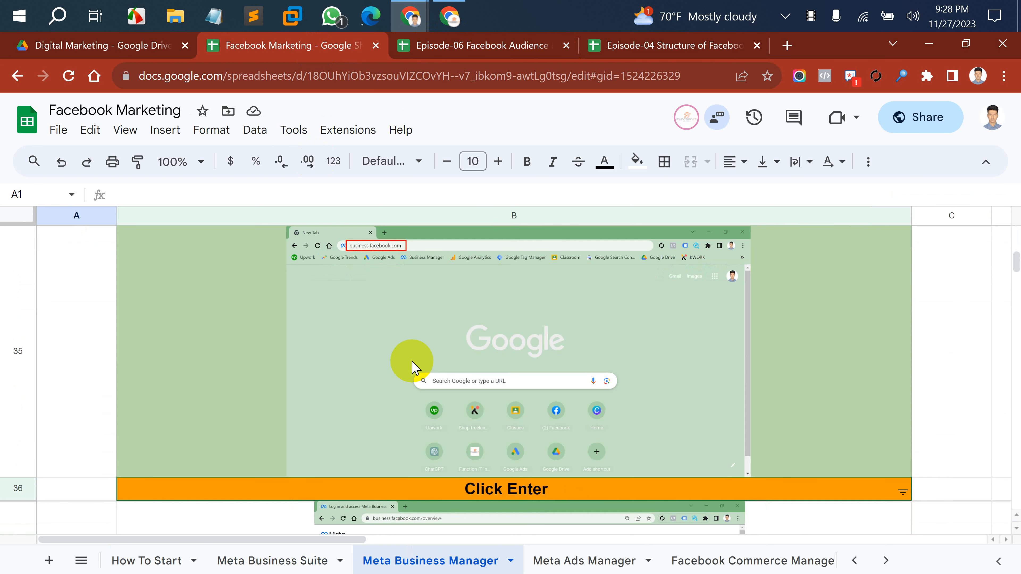
pyautogui.scroll(-3, 412, 370)
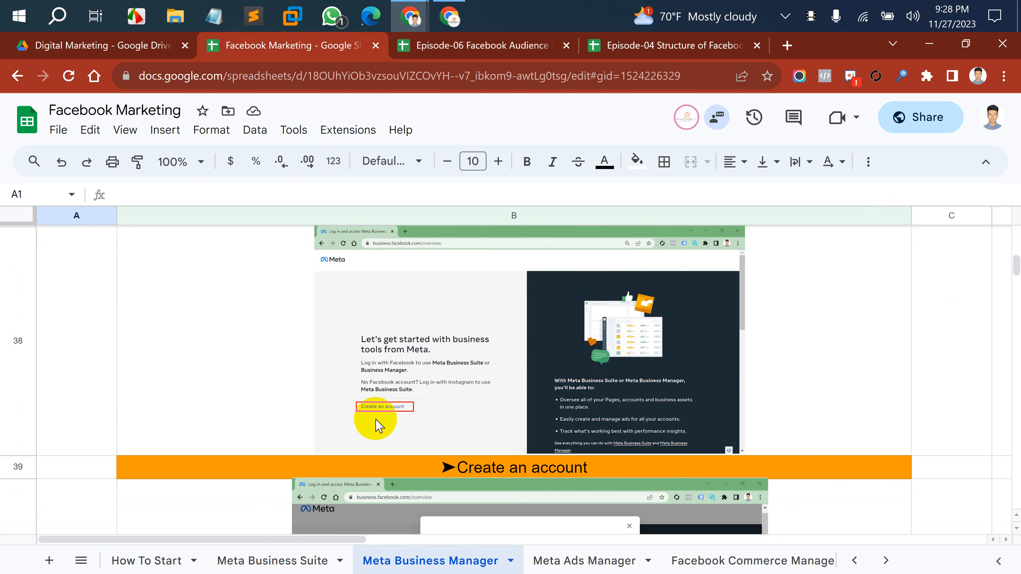
pyautogui.scroll(-2, 430, 424)
# Finish reviewing the tutorial, then open the Episode-04 Business Manager structure spreadsheet.
pyautogui.hscroll(1, 430, 425)
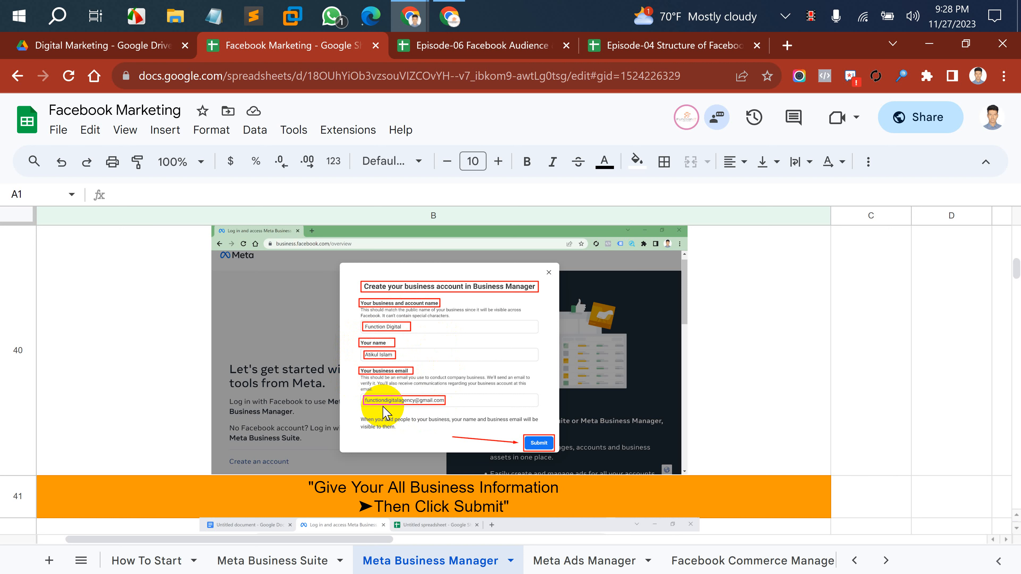
pyautogui.scroll(-2, 539, 455)
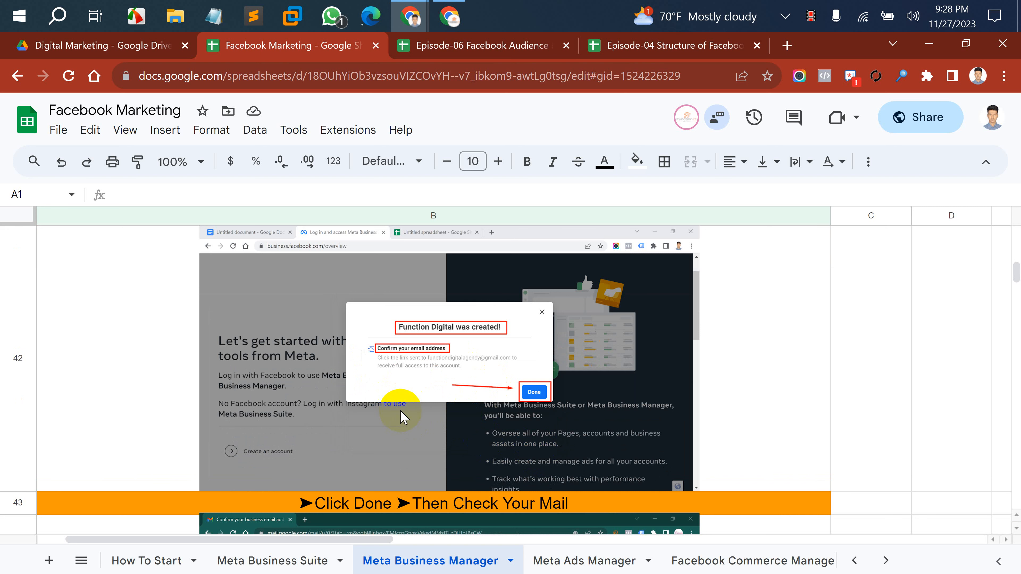
pyautogui.scroll(-1, 525, 409)
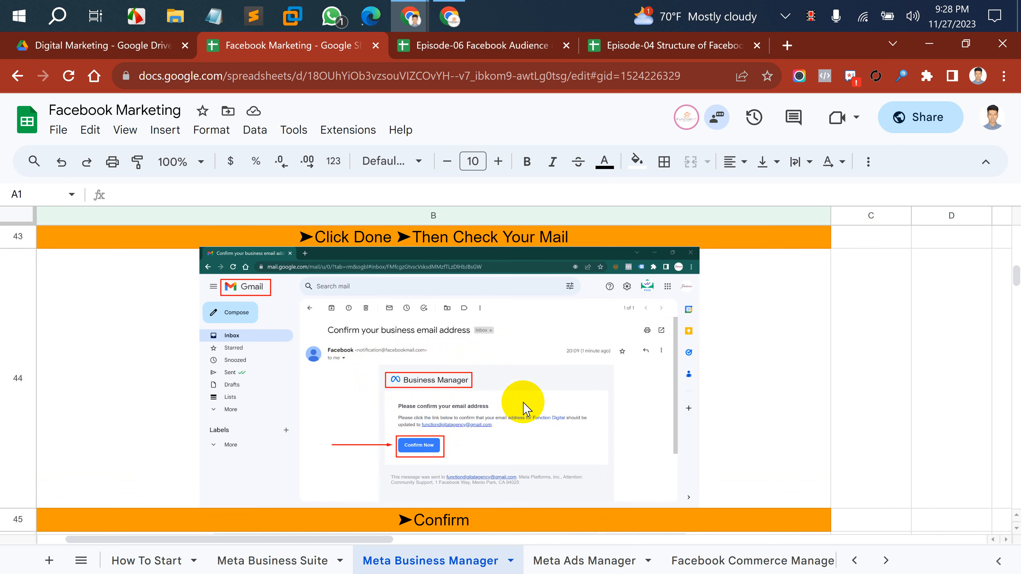
pyautogui.scroll(-1, 525, 410)
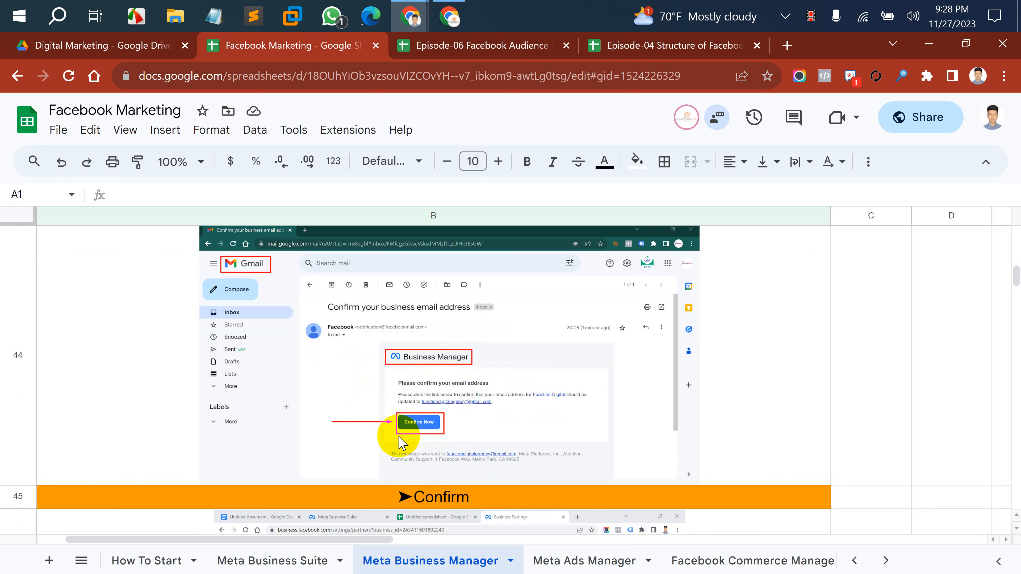
pyautogui.scroll(-2, 402, 443)
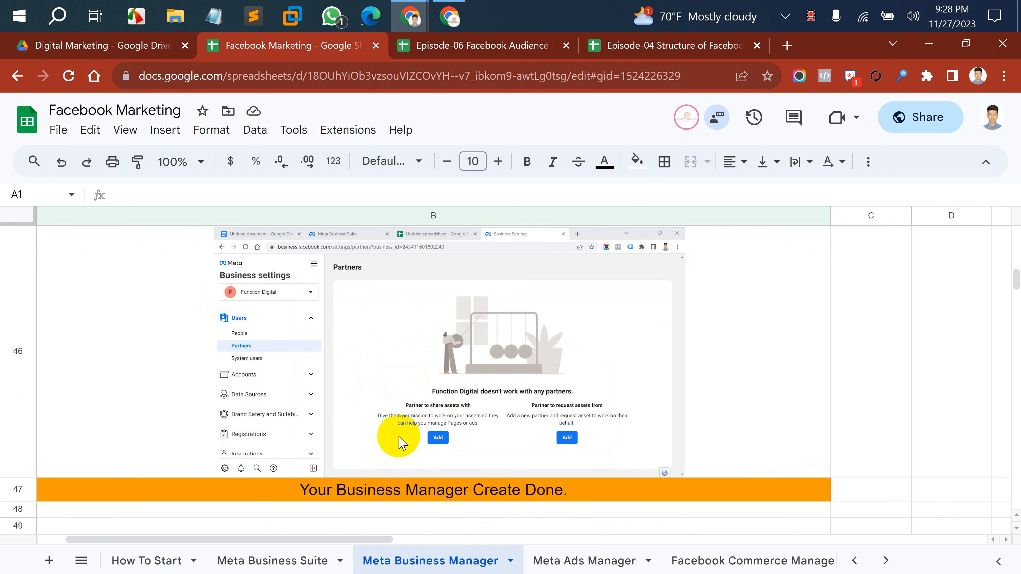
pyautogui.click(642, 48)
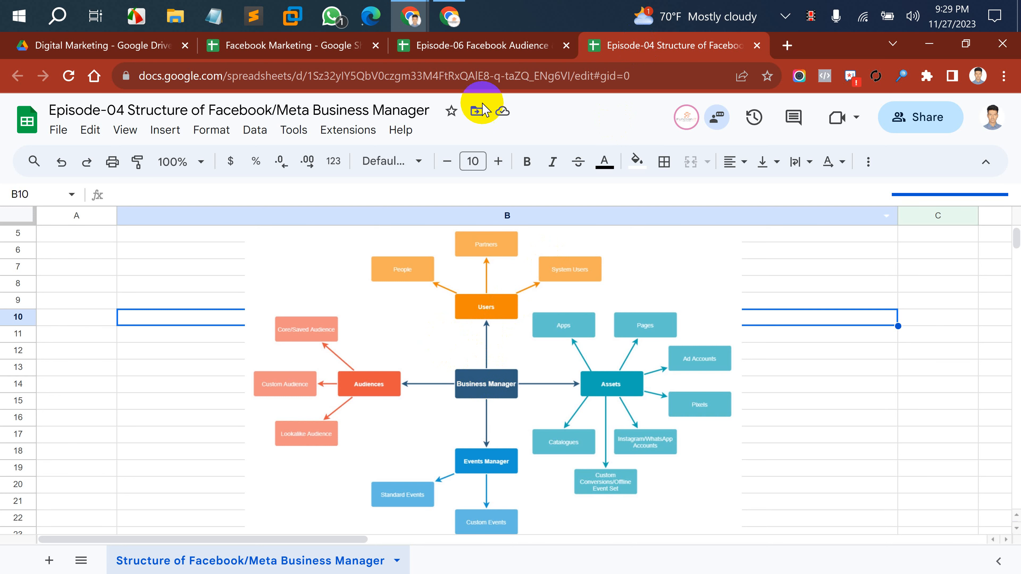
# Switch between the Episode-04 sheet and Meta Business Settings, ending on the People page.
pyautogui.click(463, 24)
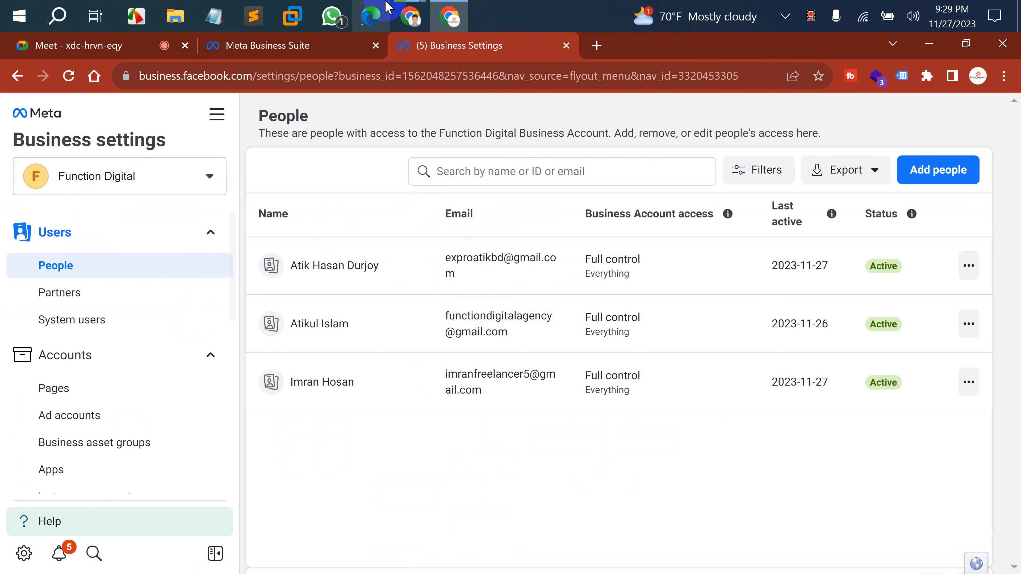
pyautogui.moveTo(408, 12)
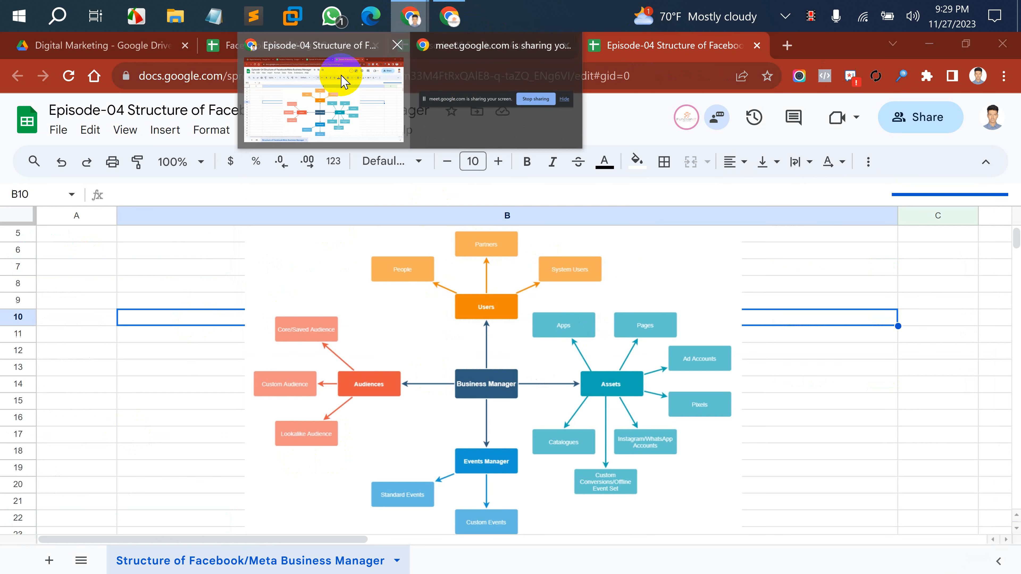
pyautogui.click(342, 81)
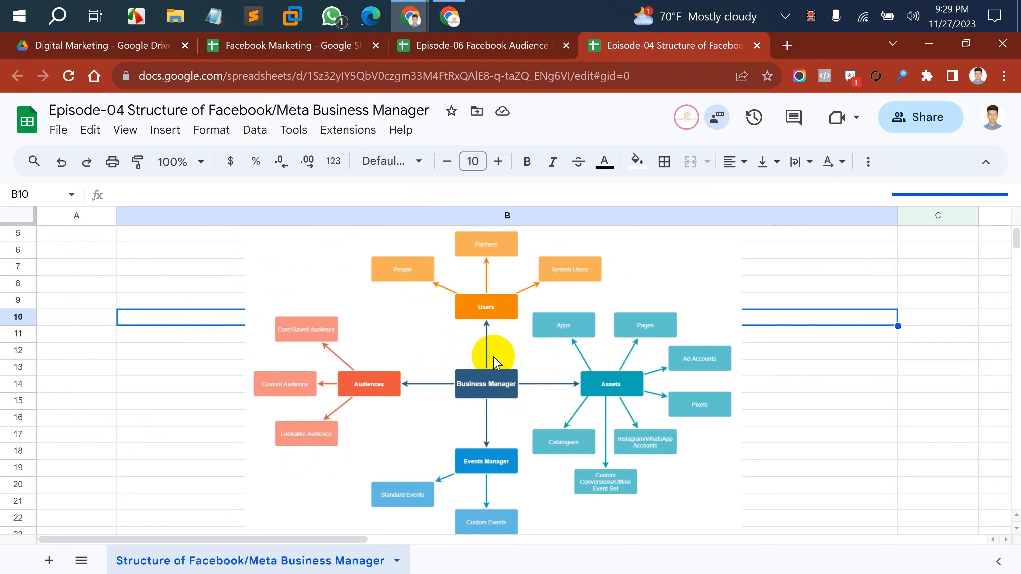
pyautogui.click(487, 309)
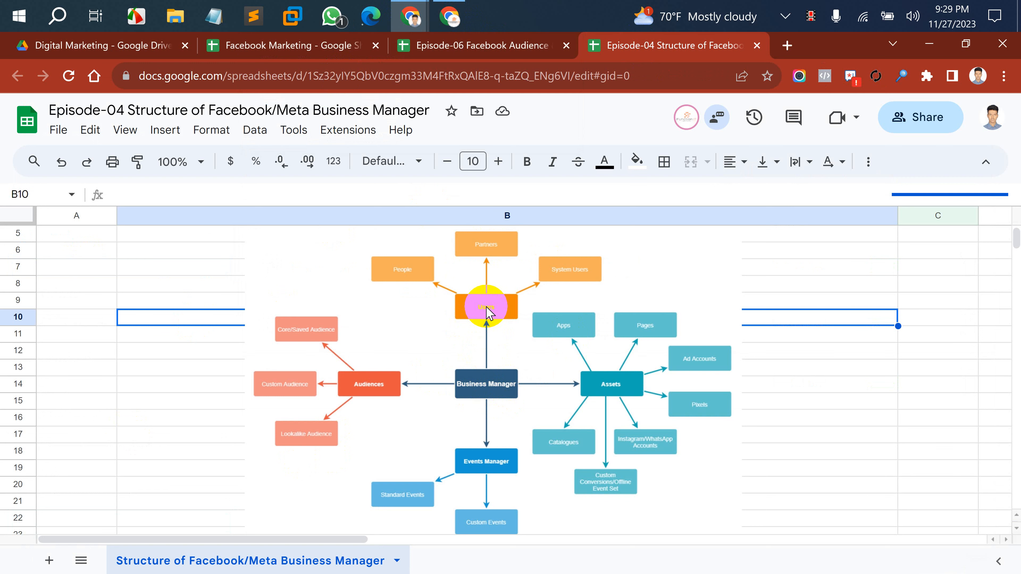
pyautogui.click(449, 16)
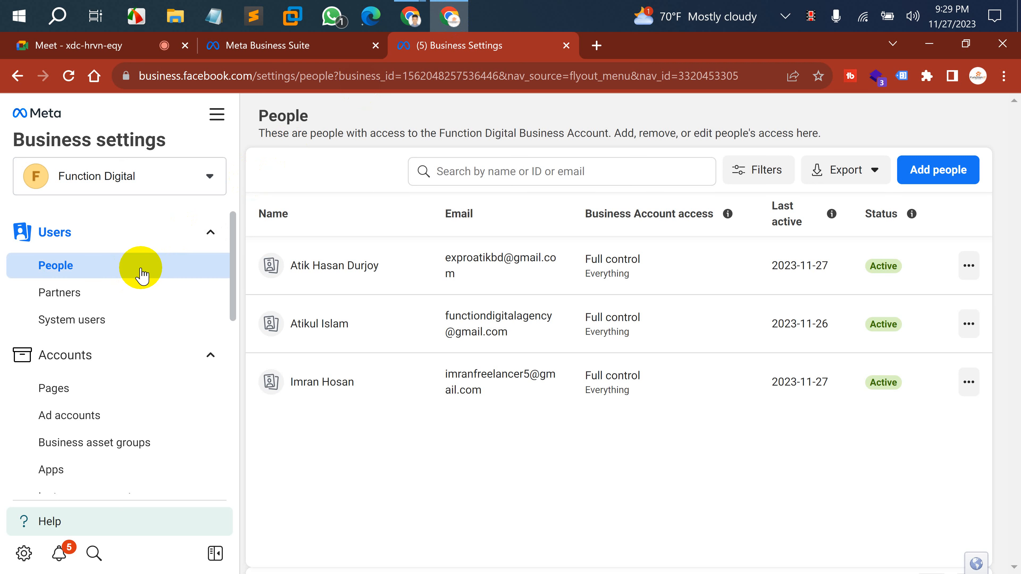
# Collapse and re-expand the Users section to show People, Partners and System users.
pyautogui.click(111, 228)
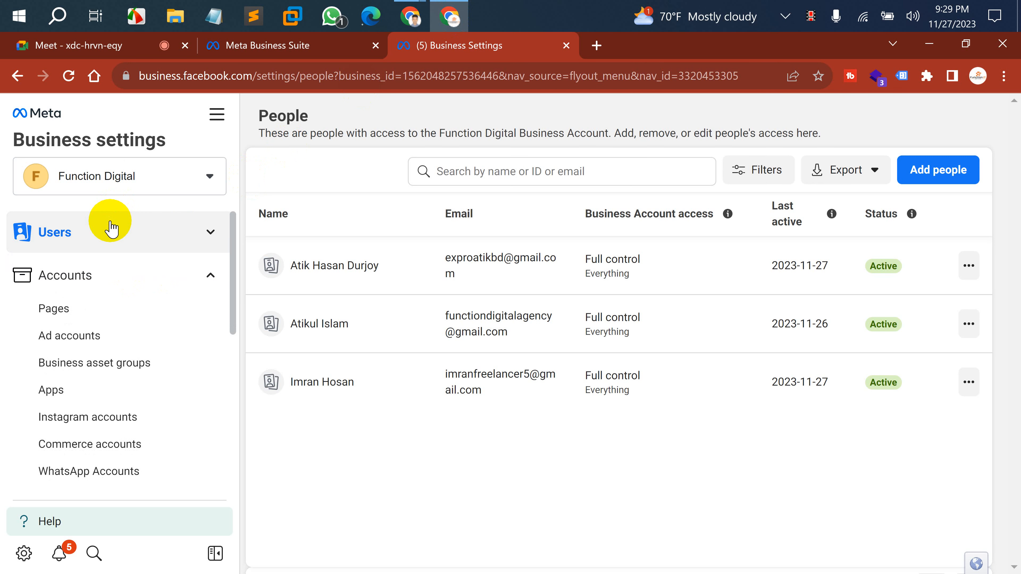
pyautogui.click(110, 231)
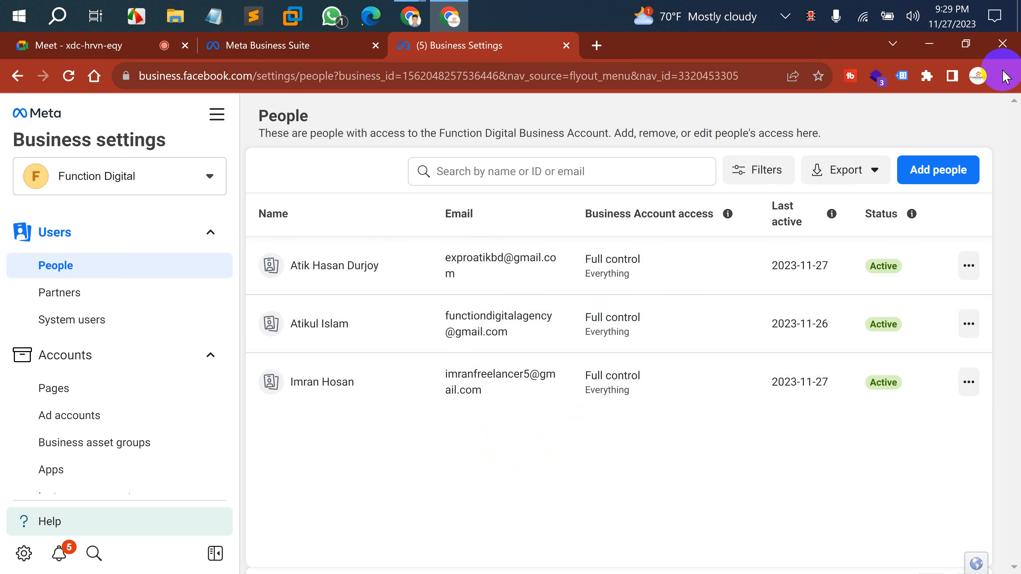
# Start an Add people invite, swapping the already-invited email for the invitee's correct email address.
pyautogui.click(929, 173)
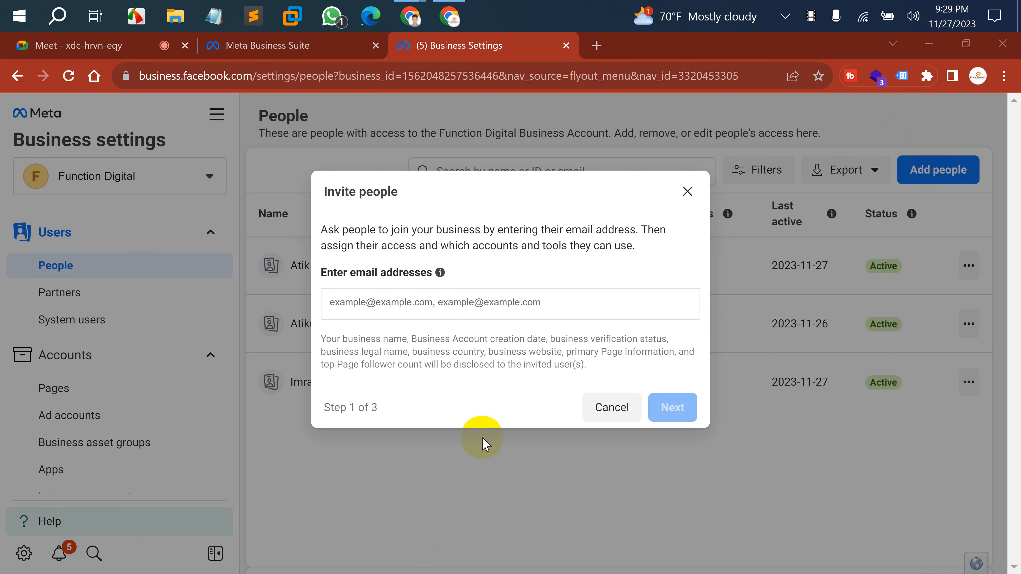
pyautogui.click(381, 305)
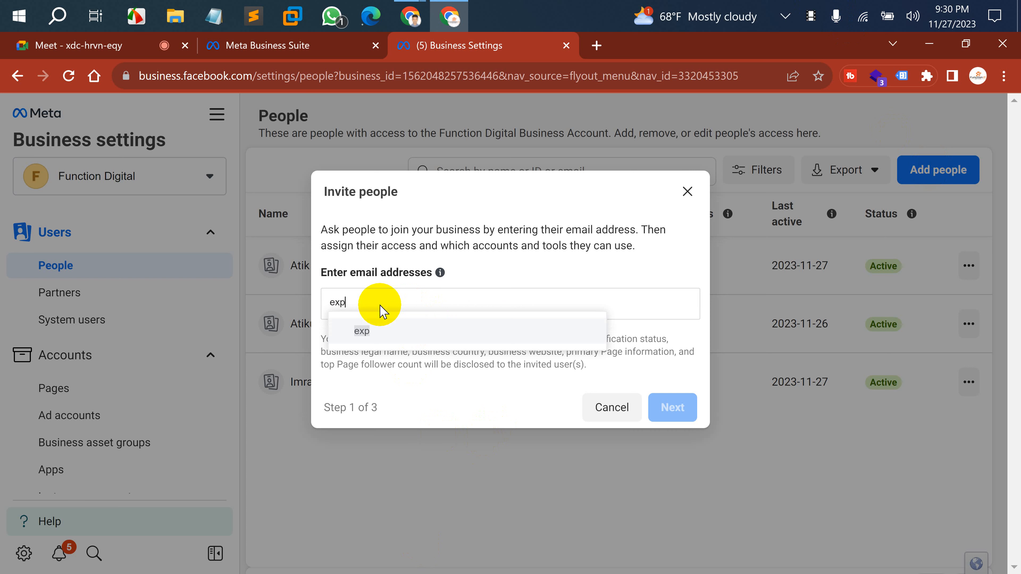
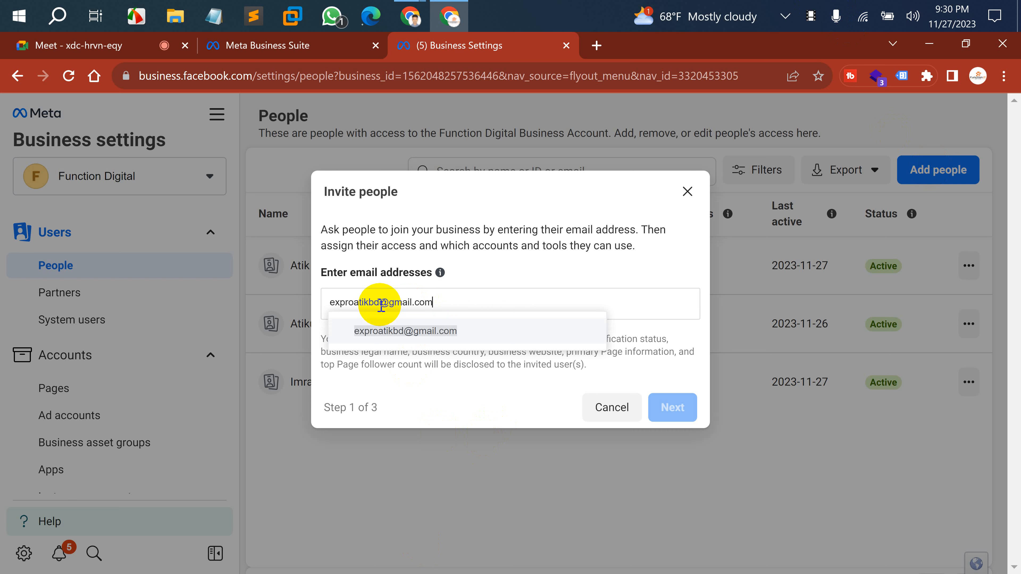
pyautogui.press('Return')
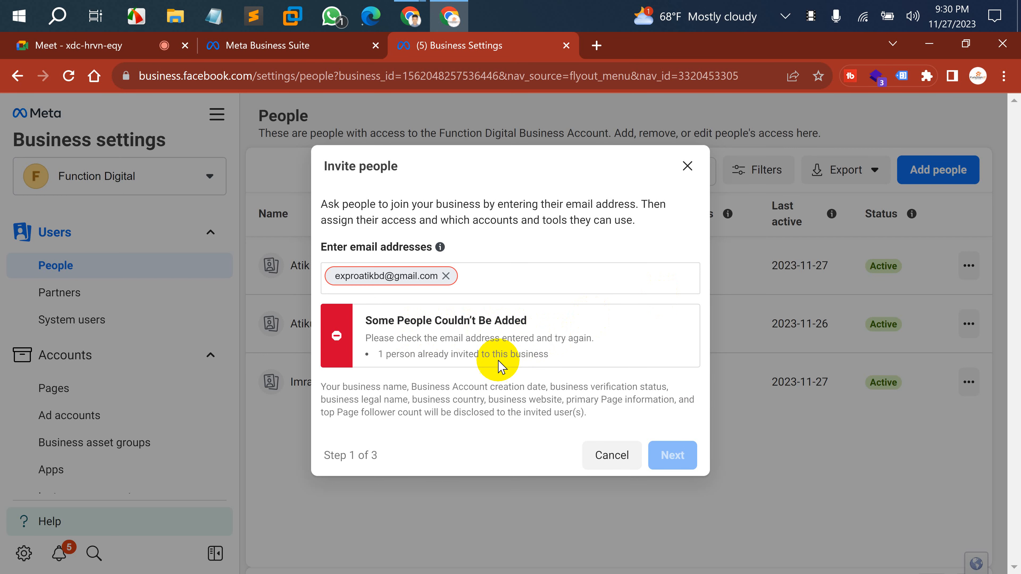
pyautogui.click(445, 276)
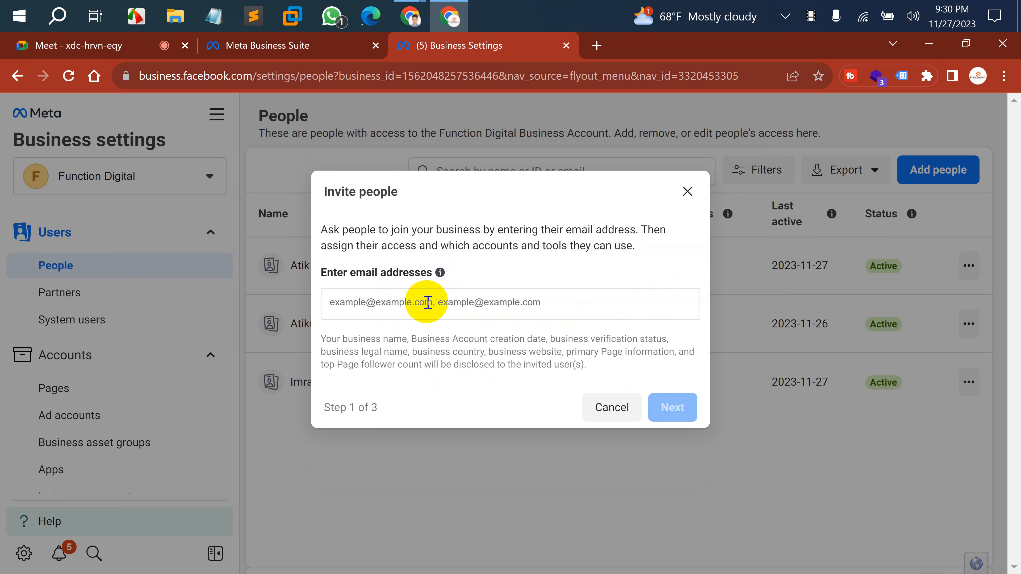
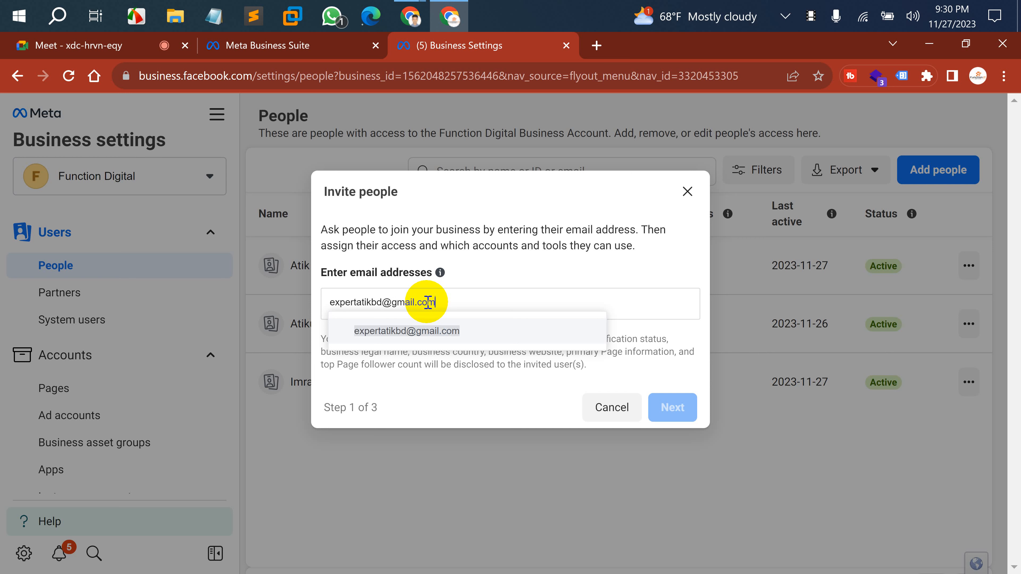
pyautogui.press('Return')
# Continue to the access step and set Everything under Full control to Manage.
pyautogui.click(681, 409)
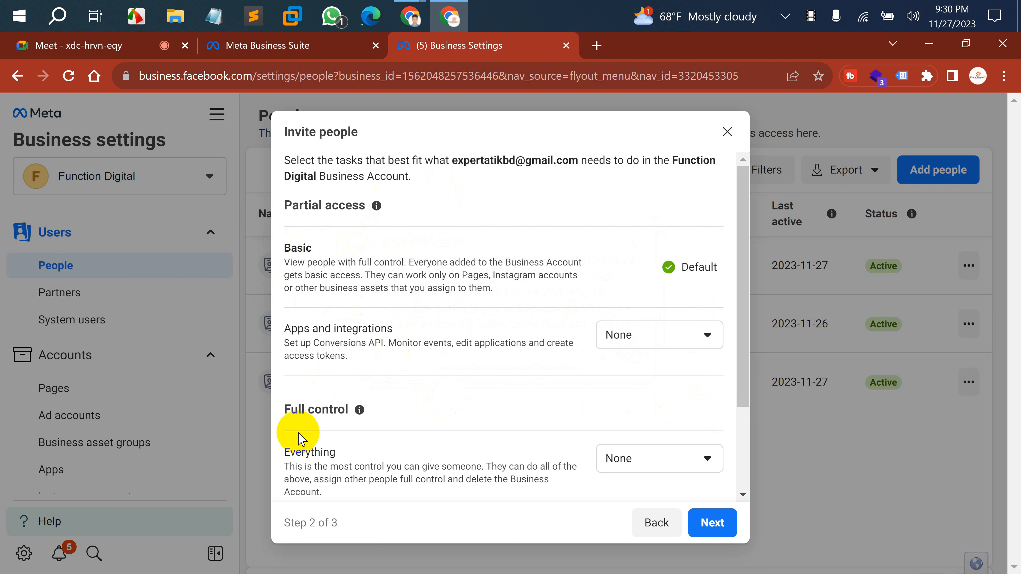
pyautogui.moveTo(360, 409)
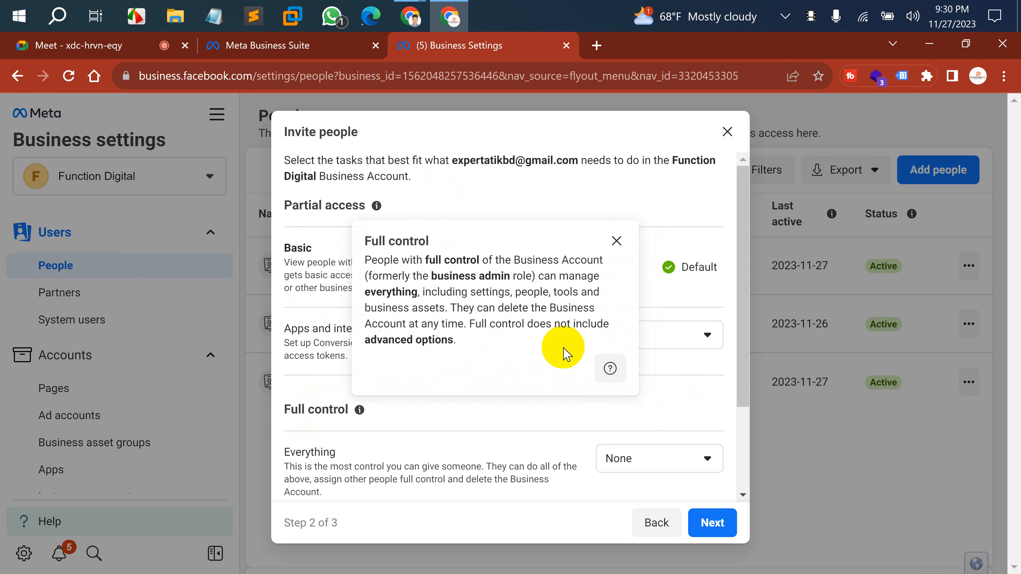
pyautogui.click(518, 418)
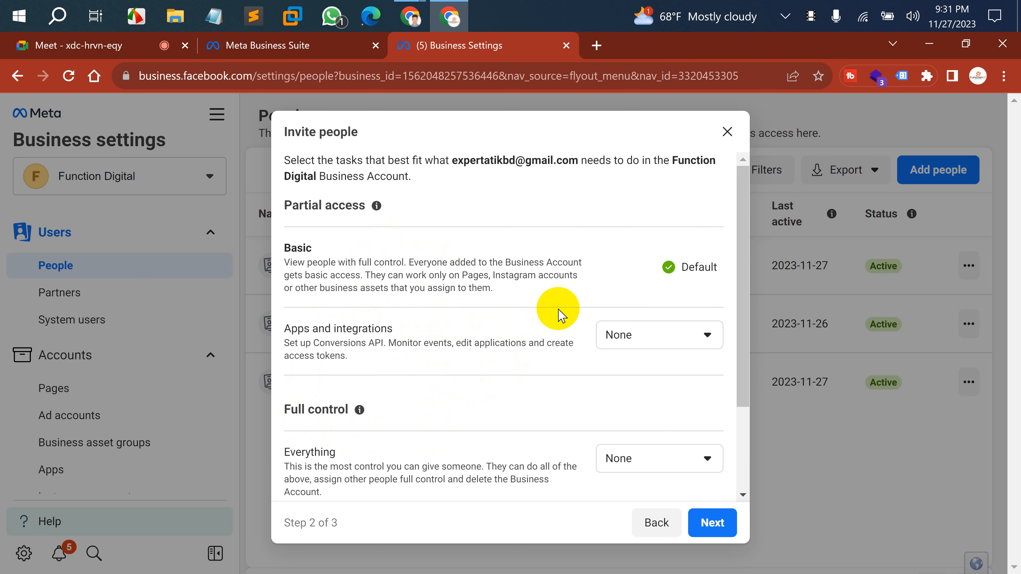
pyautogui.scroll(-1, 401, 362)
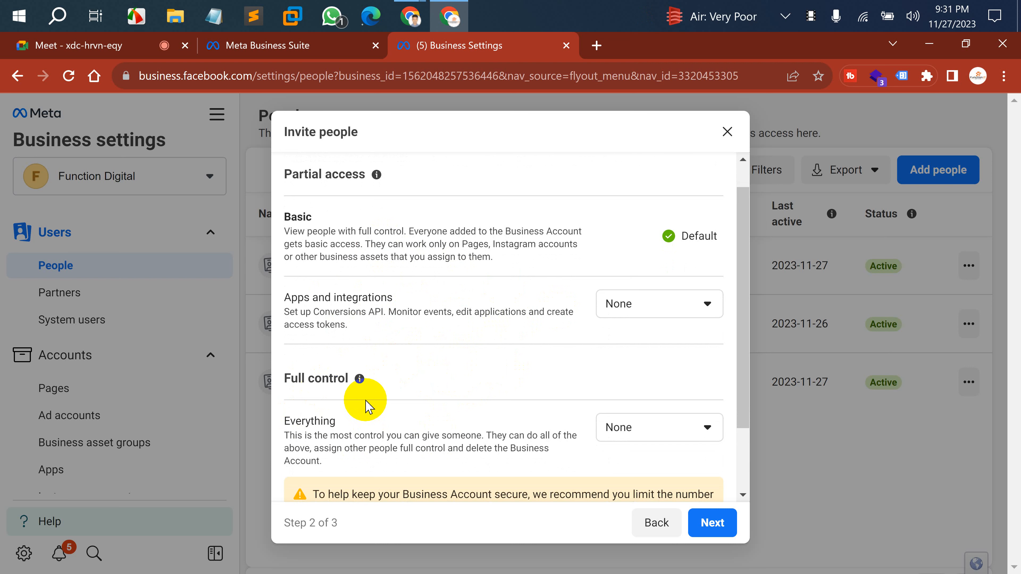
pyautogui.click(625, 429)
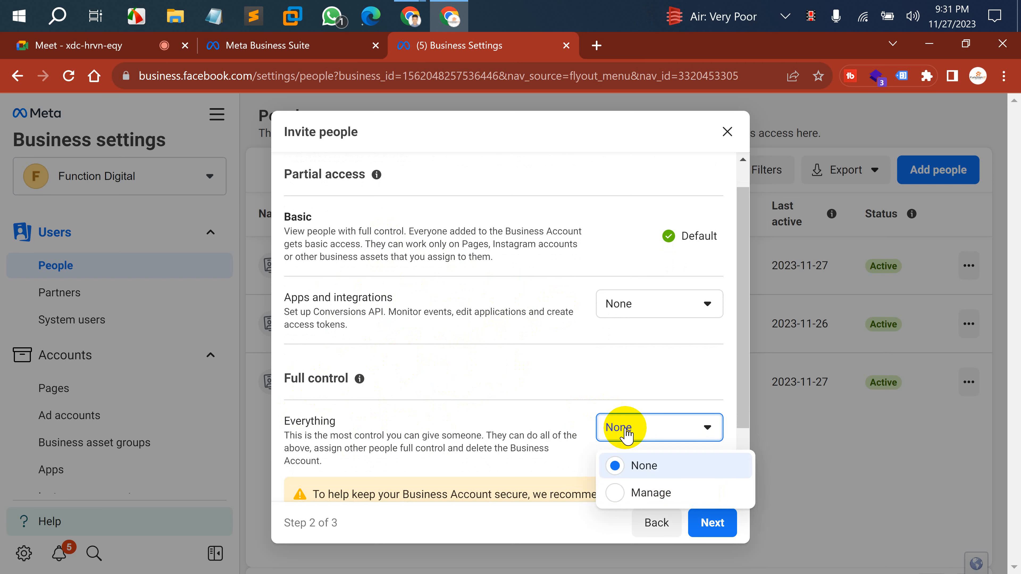
pyautogui.click(621, 493)
pyautogui.scroll(-1, 539, 365)
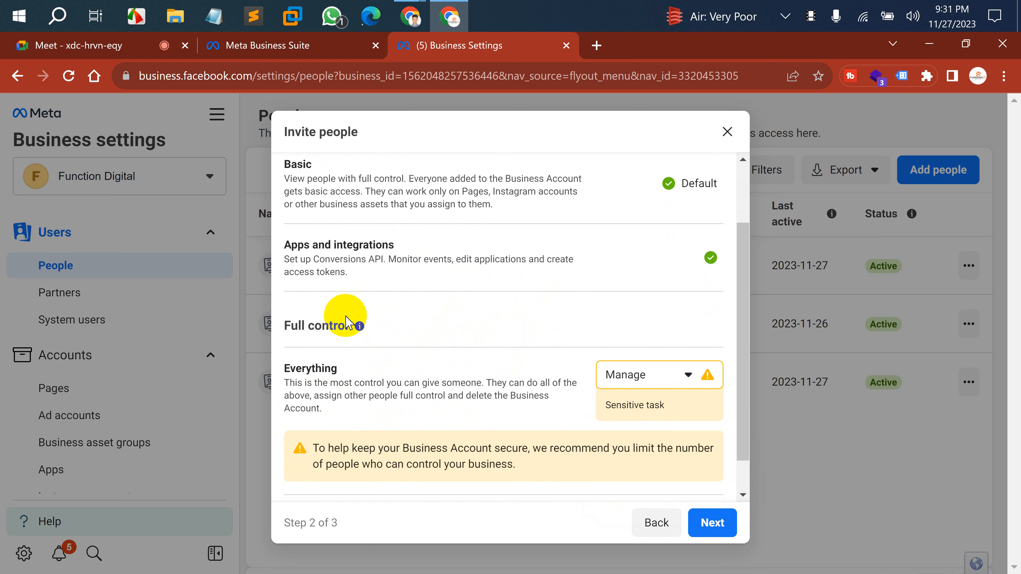
pyautogui.scroll(1, 406, 326)
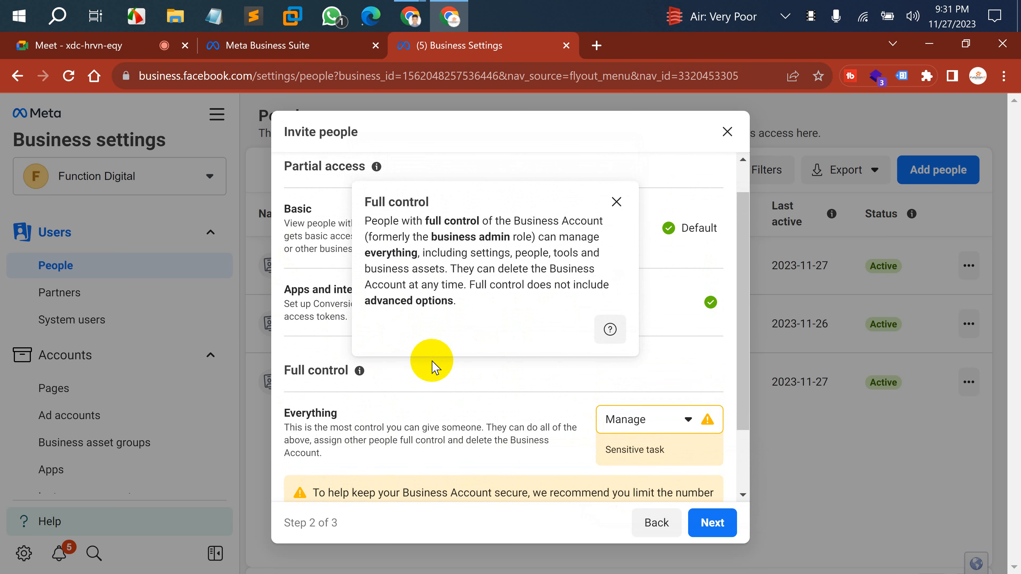
# Dismiss the Full control explanation and the browser menu, then advance to step 3.
pyautogui.click(618, 201)
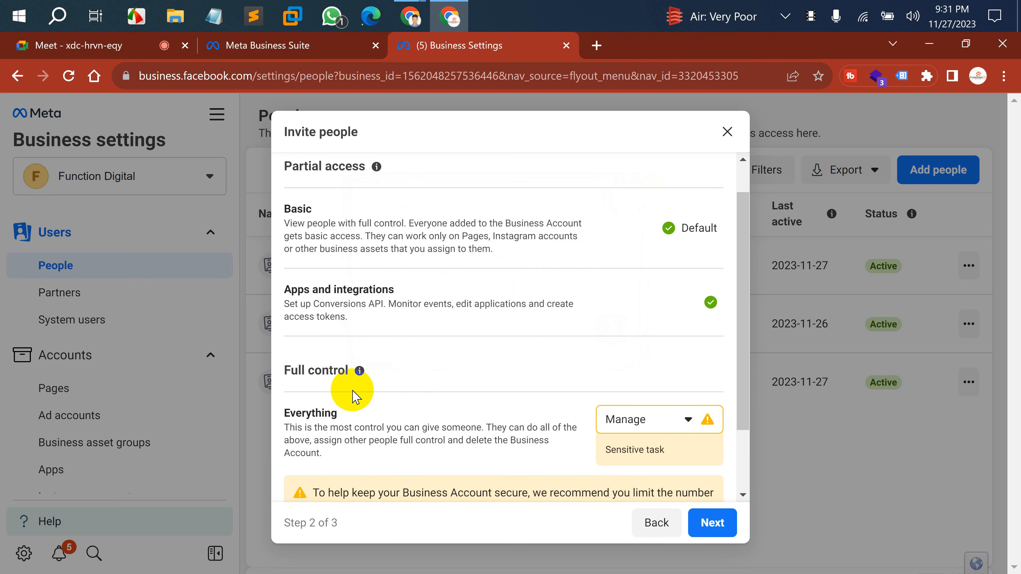
pyautogui.scroll(-2, 474, 401)
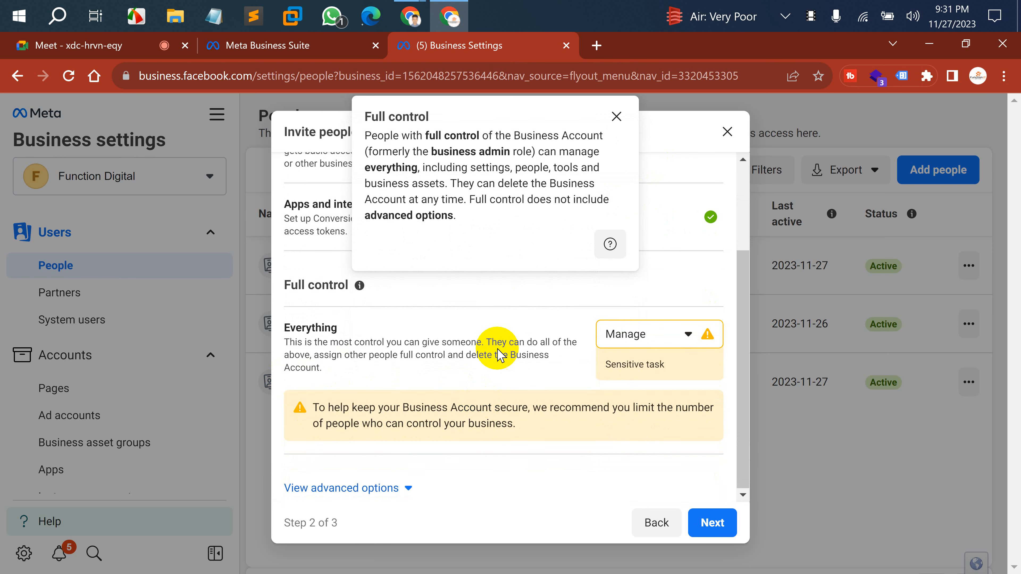
pyautogui.click(511, 318)
pyautogui.scroll(3, 513, 321)
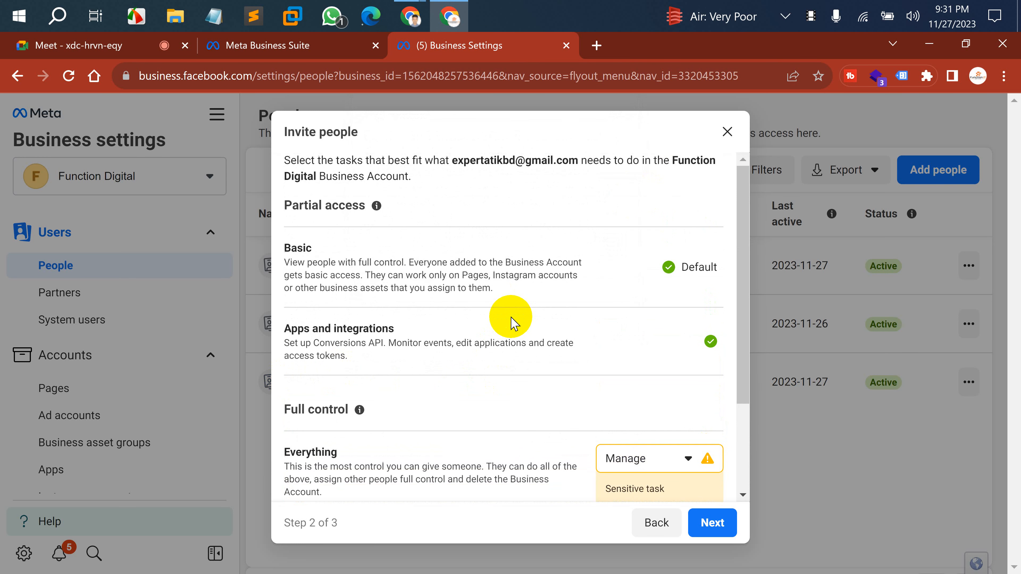
pyautogui.scroll(-3, 511, 318)
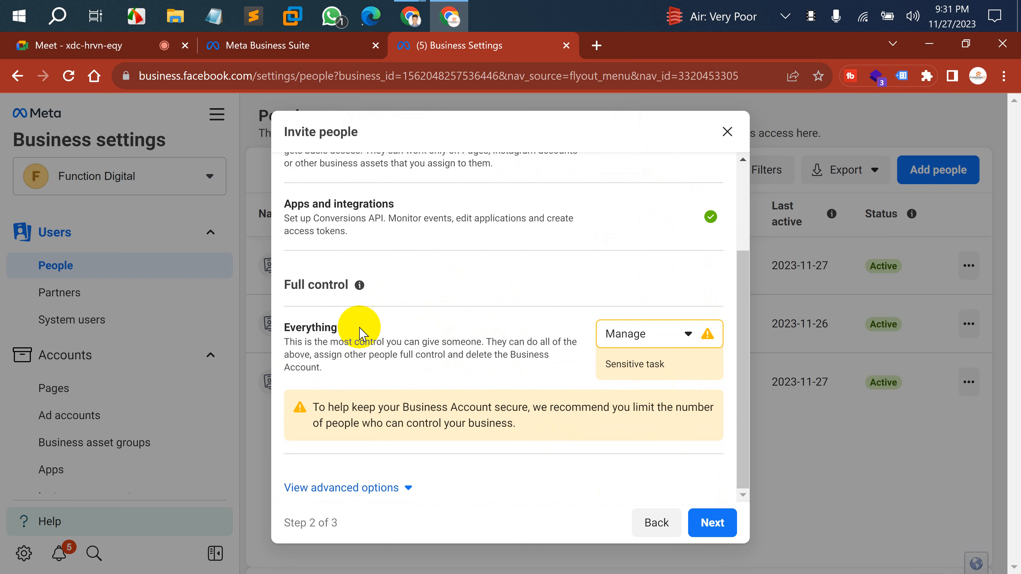
pyautogui.rightClick(421, 325)
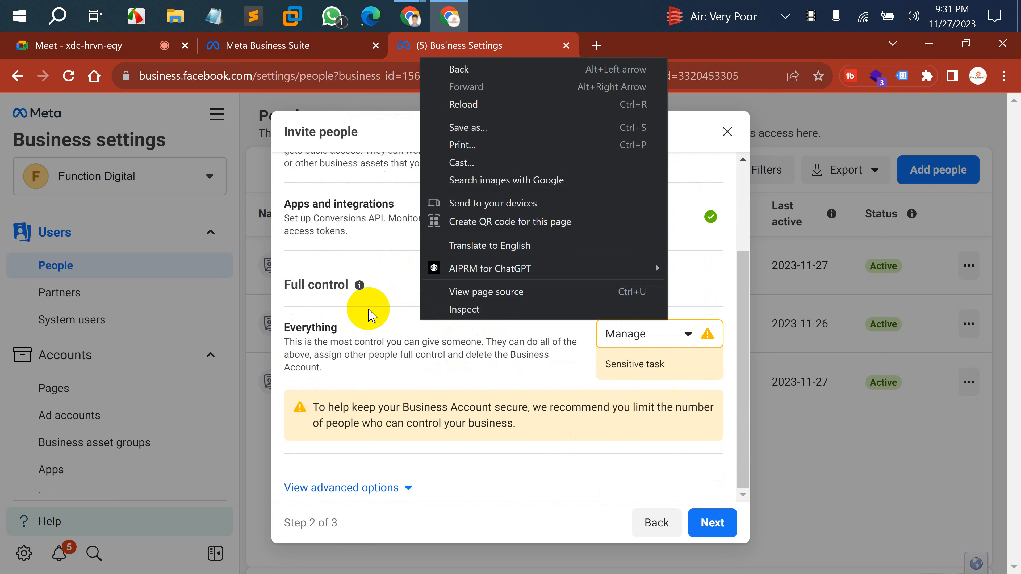
pyautogui.click(414, 380)
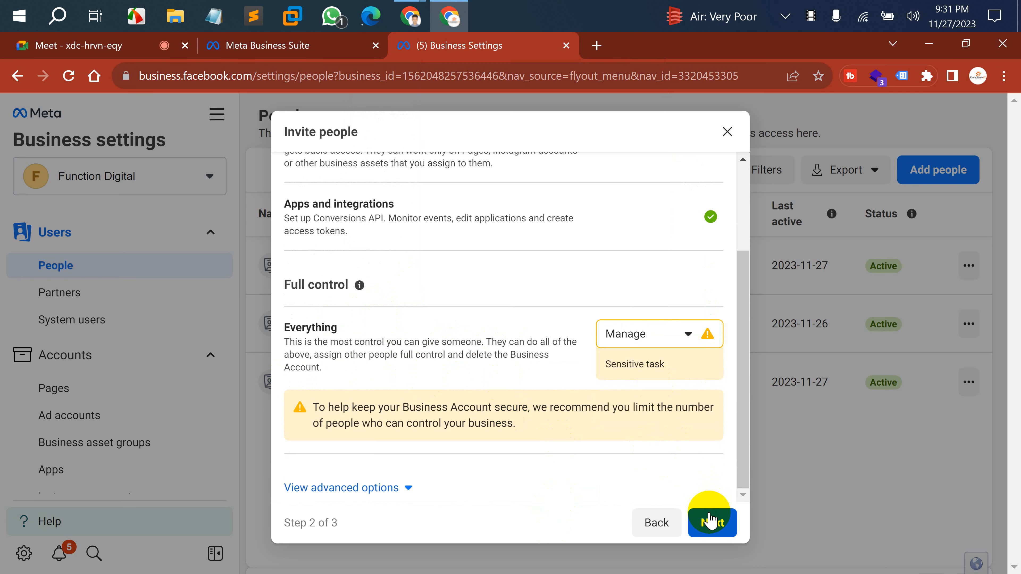
pyautogui.click(711, 522)
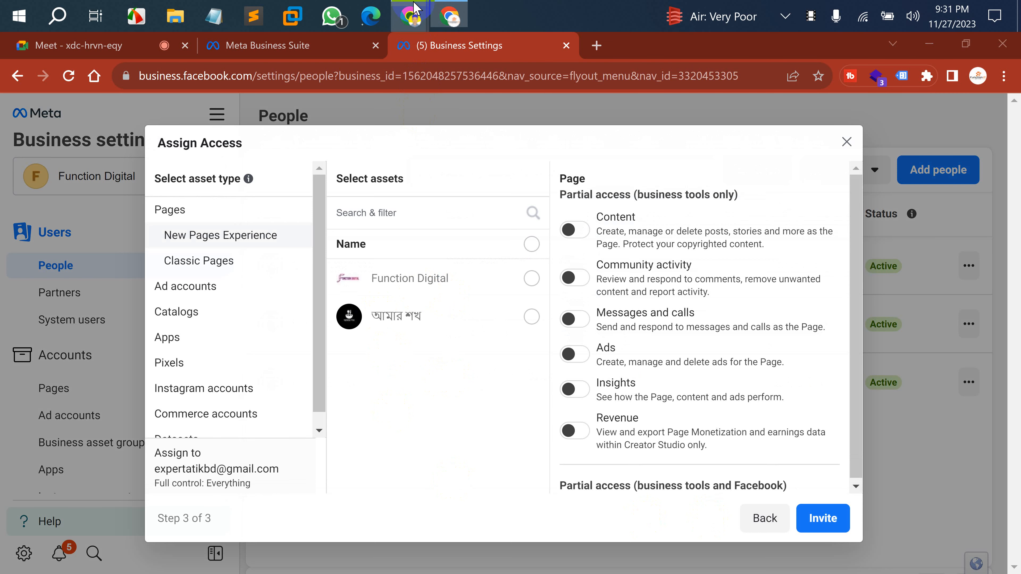
# Switch to the Google Sheets episode window and select, then clear, some sheet text.
pyautogui.click(415, 12)
pyautogui.click(314, 93)
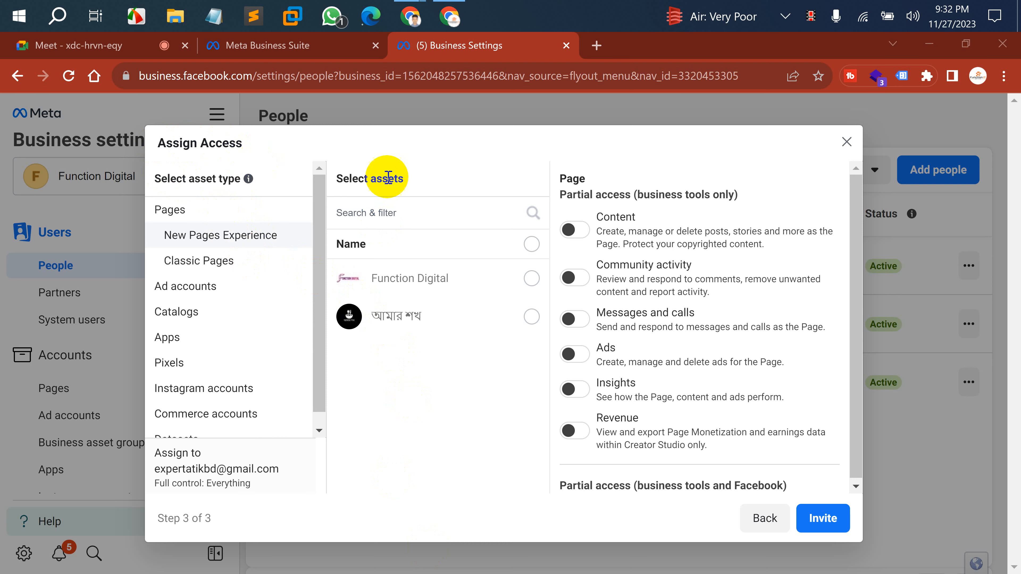
pyautogui.moveTo(350, 180); pyautogui.dragTo(411, 189)
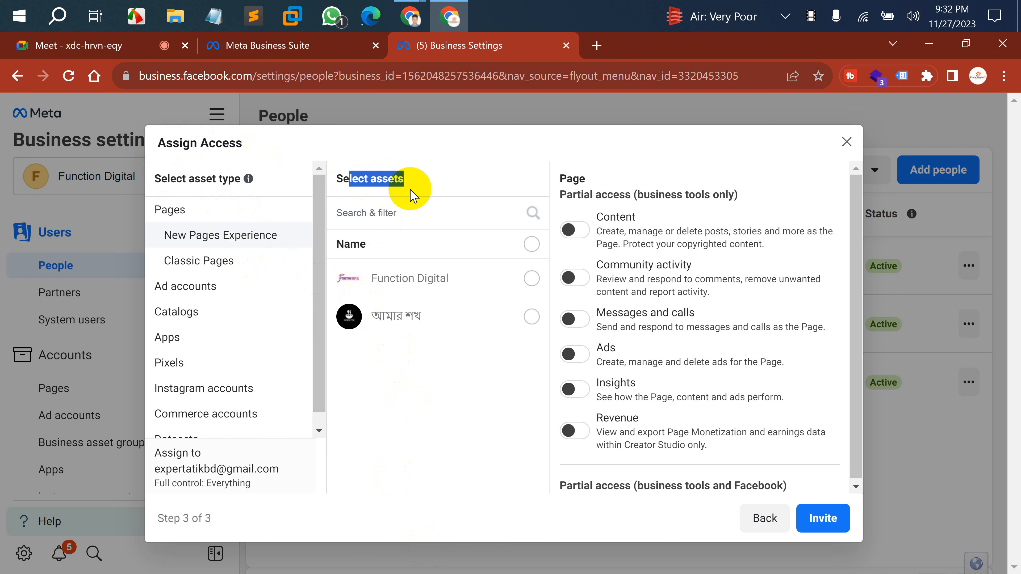
pyautogui.click(412, 195)
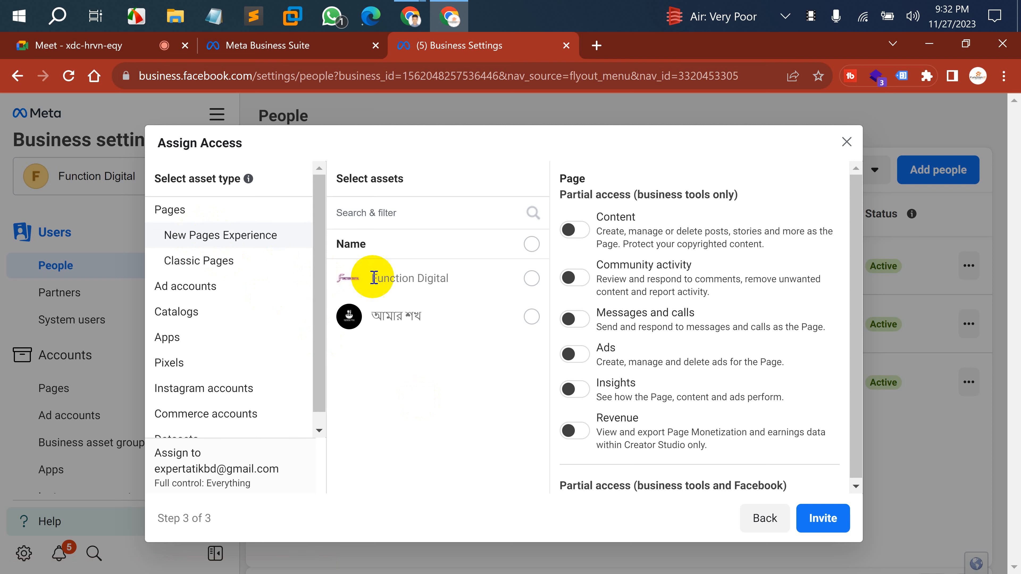
# Select only the Function Digital Page, leaving the আমার শখ Page unselected.
pyautogui.click(530, 280)
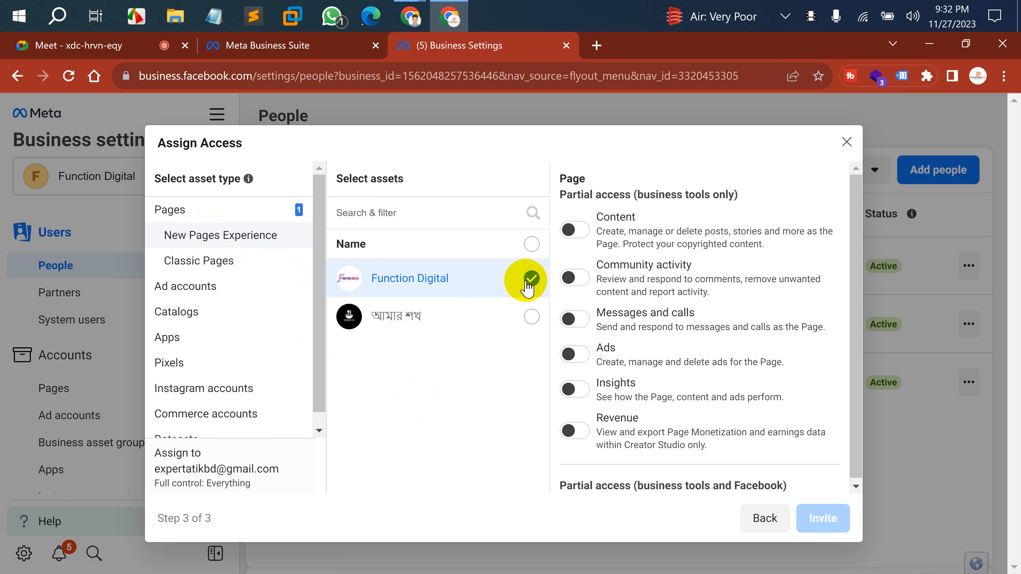
pyautogui.click(526, 281)
pyautogui.click(528, 281)
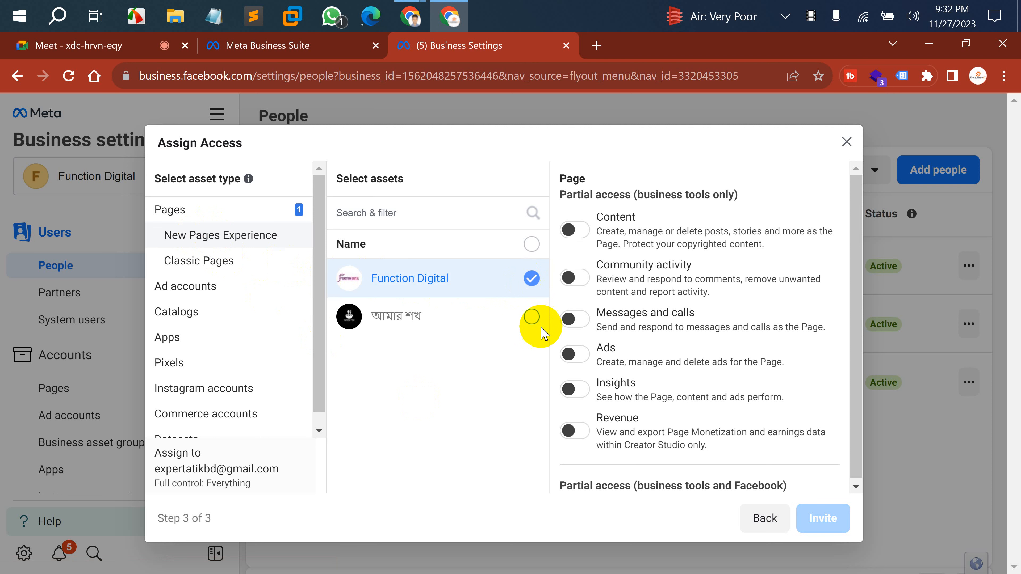
pyautogui.click(532, 320)
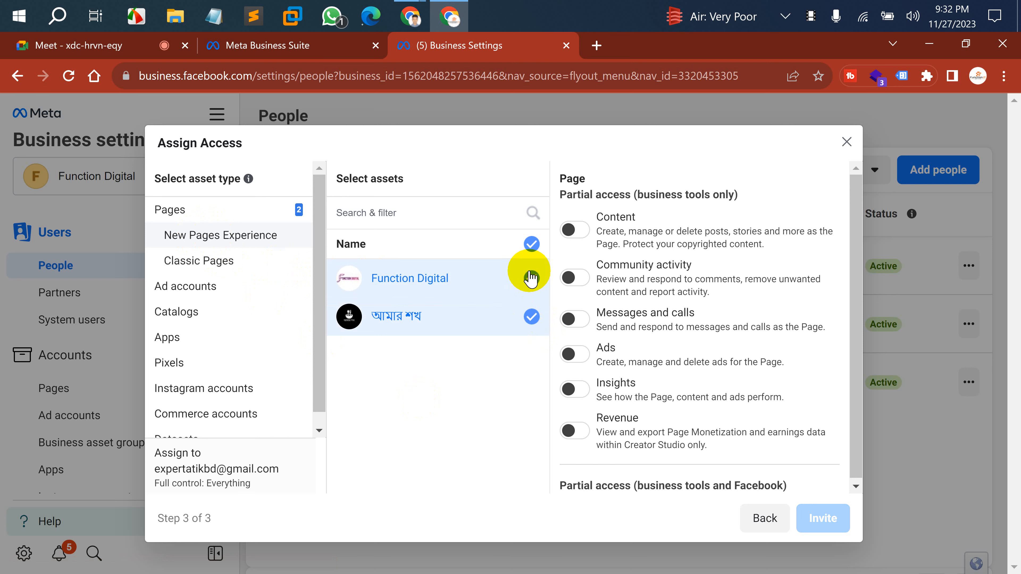
pyautogui.click(531, 317)
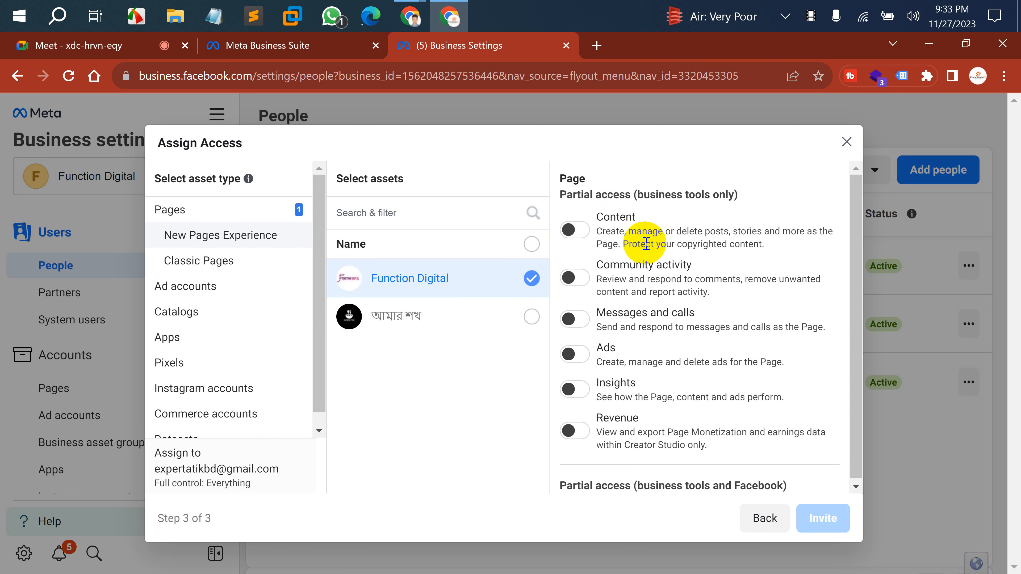
# Turn on full control of the Function Digital Page, then go to Ad accounts.
pyautogui.scroll(-3, 644, 246)
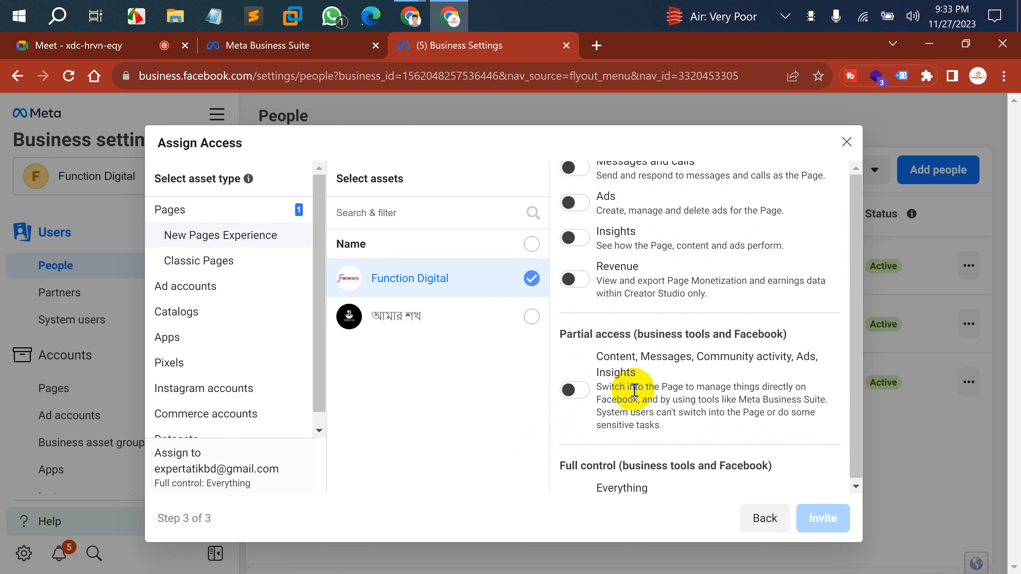
pyautogui.scroll(-2, 634, 392)
pyautogui.click(571, 441)
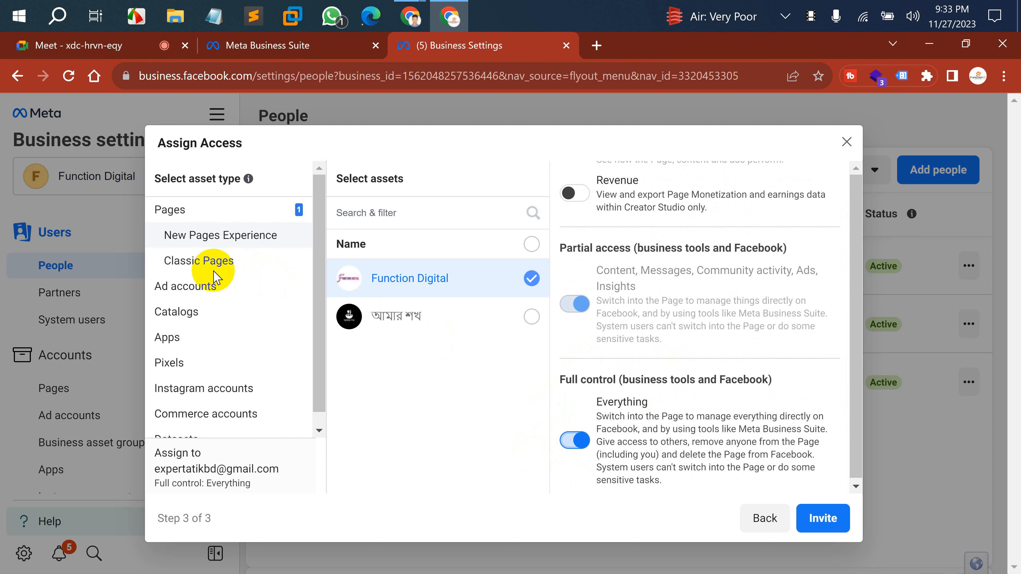
pyautogui.click(200, 286)
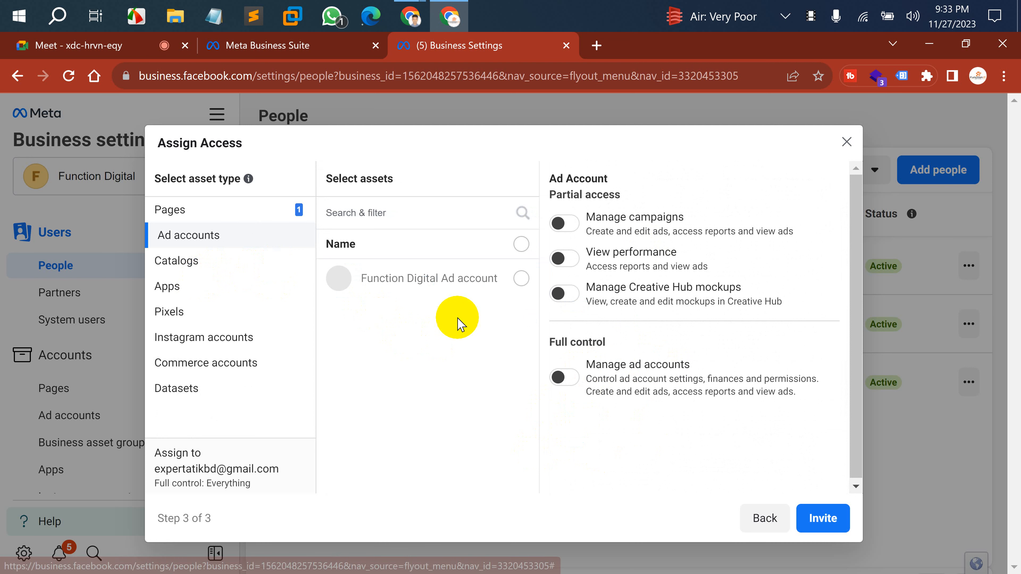
# Select the Function Digital Ad account with full control, then go to Catalogs.
pyautogui.click(521, 278)
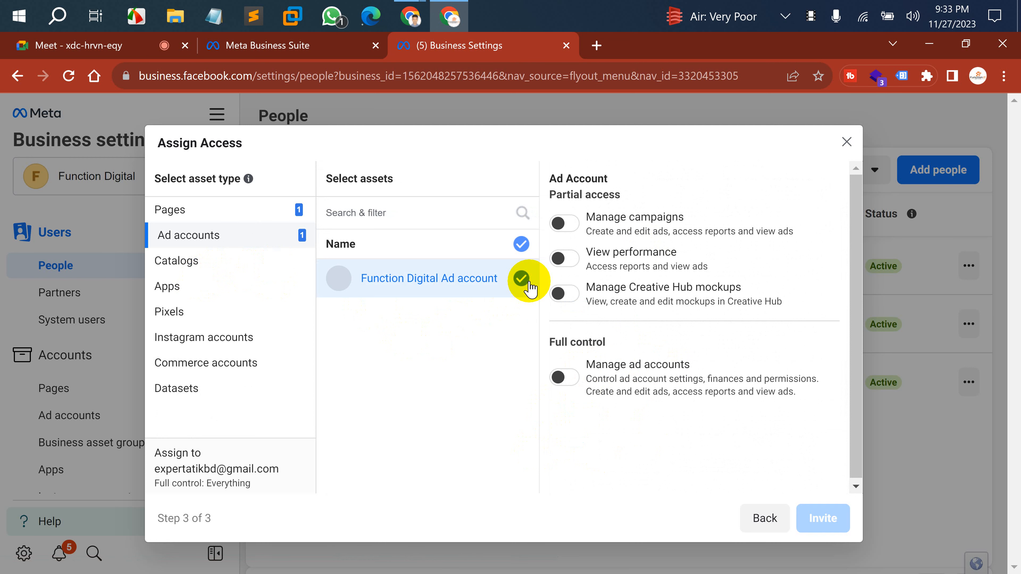
pyautogui.click(560, 378)
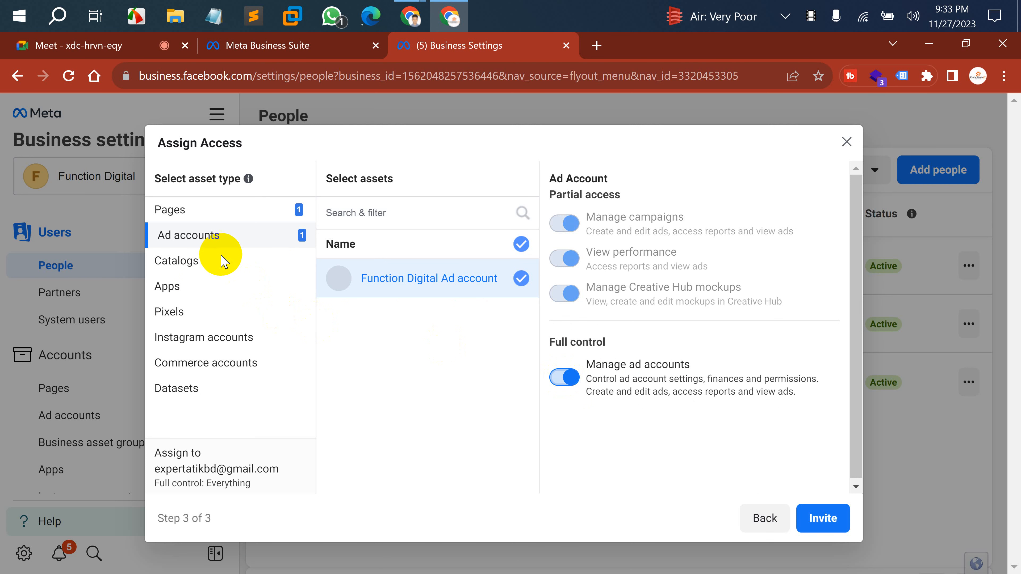
pyautogui.click(198, 263)
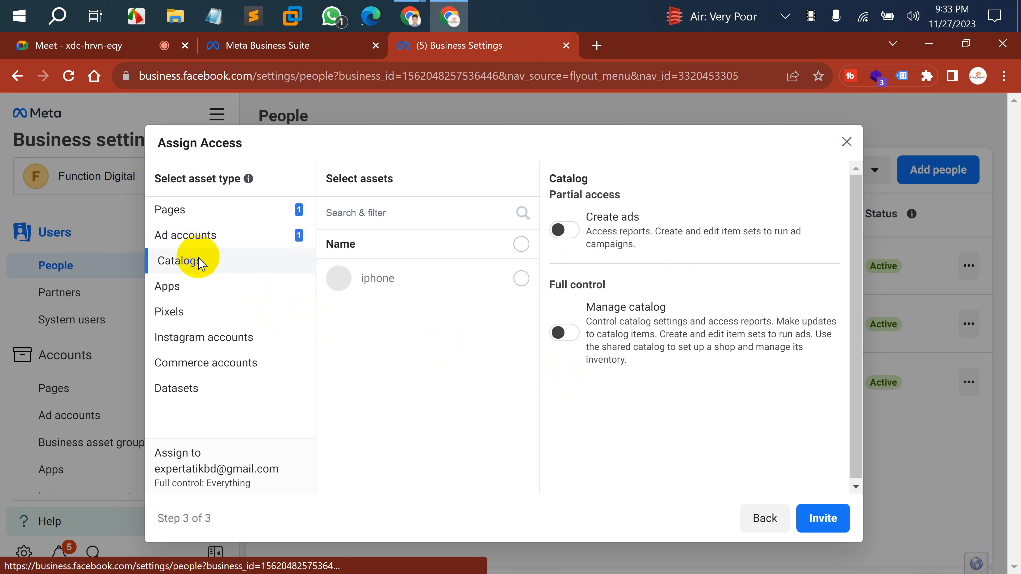
# Select the iphone catalog with full control, then look for shareable Apps and Pixels.
pyautogui.click(520, 279)
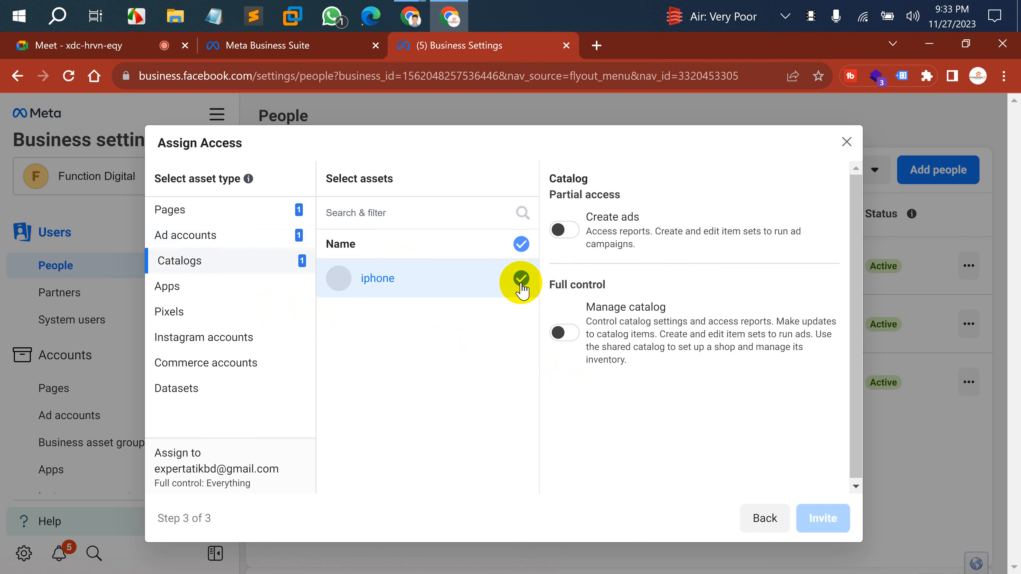
pyautogui.click(565, 333)
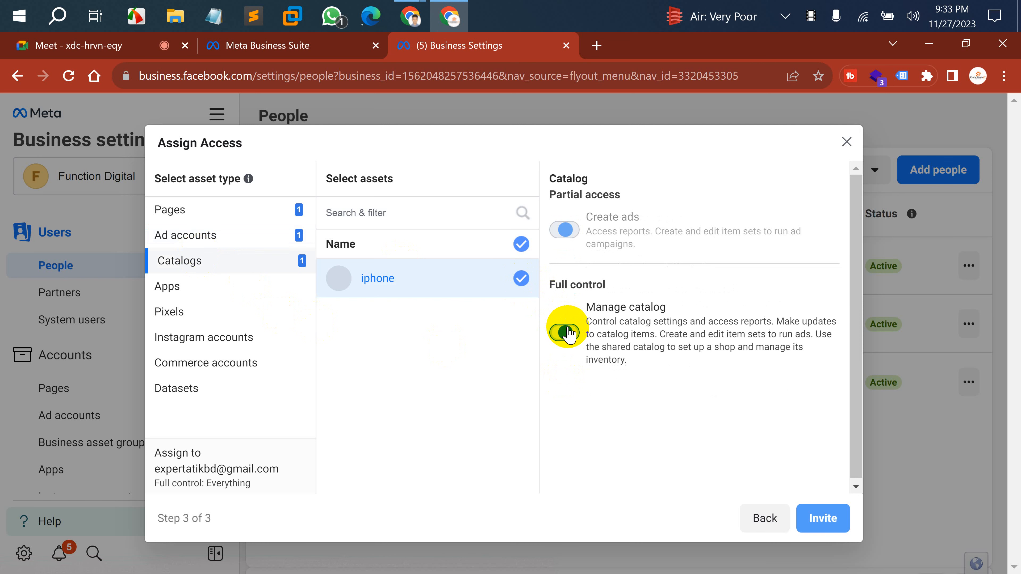
pyautogui.click(194, 289)
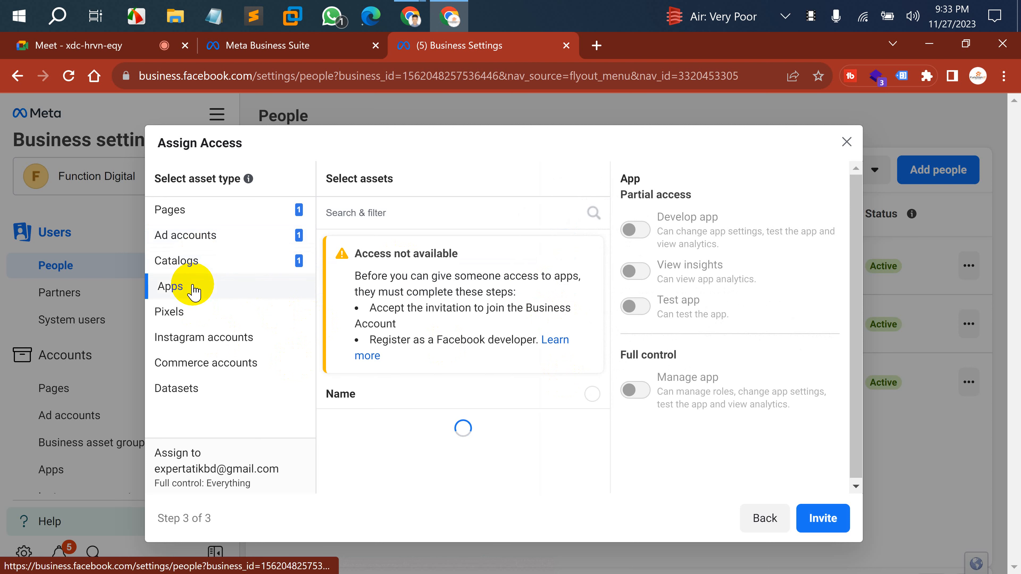
pyautogui.click(210, 322)
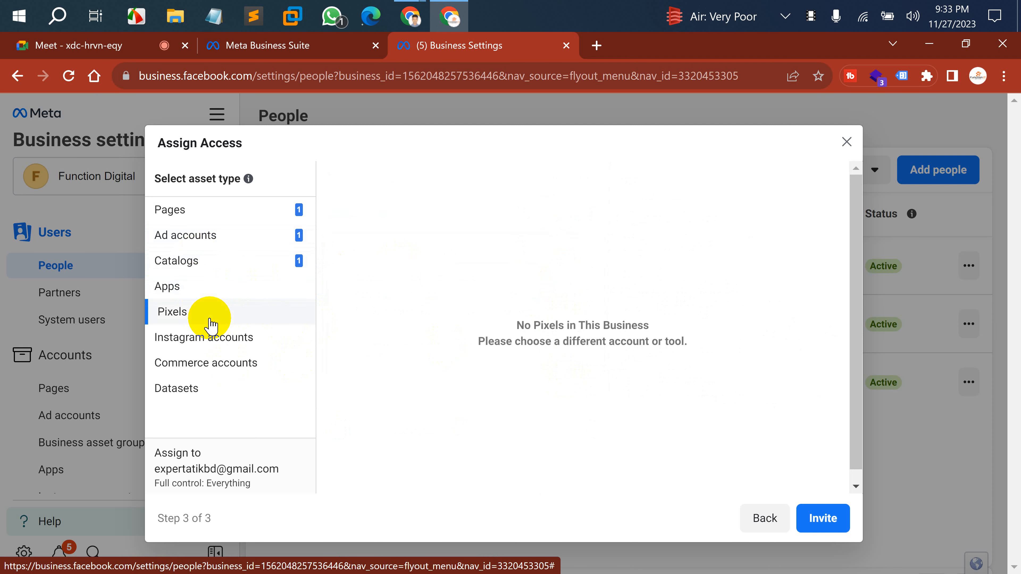
# Go through the Instagram and commerce account sections, then move on to Datasets.
pyautogui.click(225, 337)
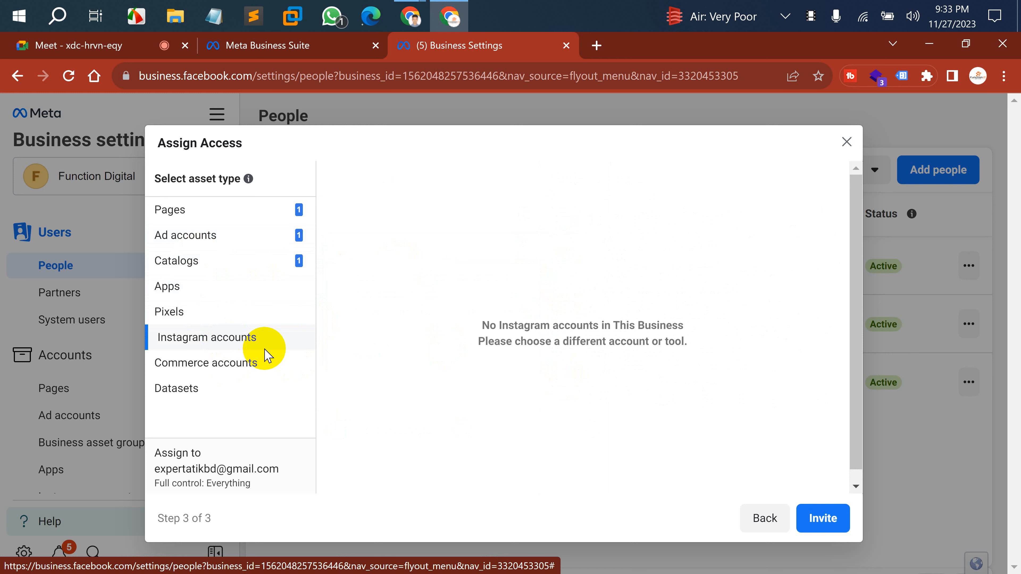
pyautogui.click(257, 368)
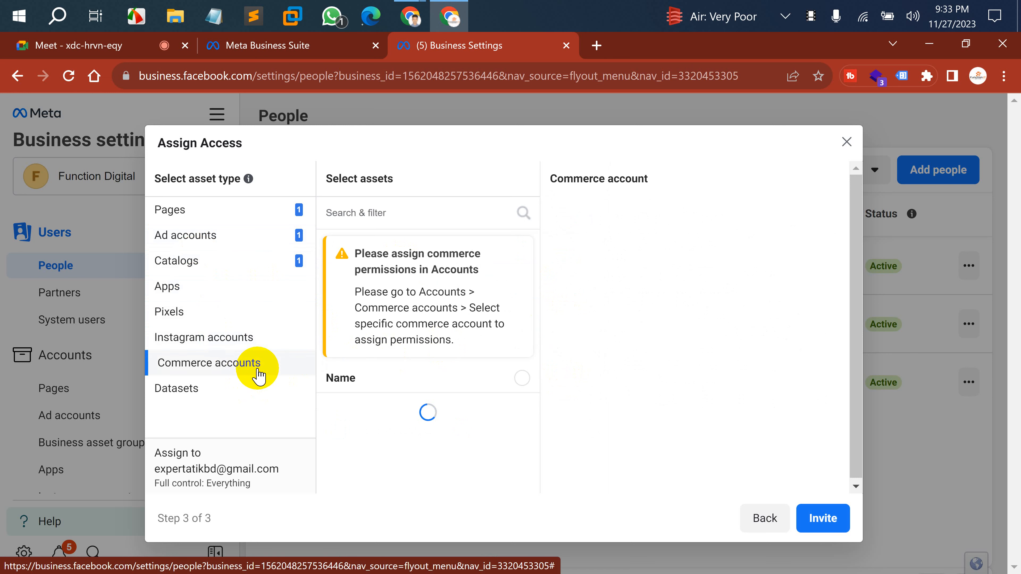
pyautogui.click(232, 388)
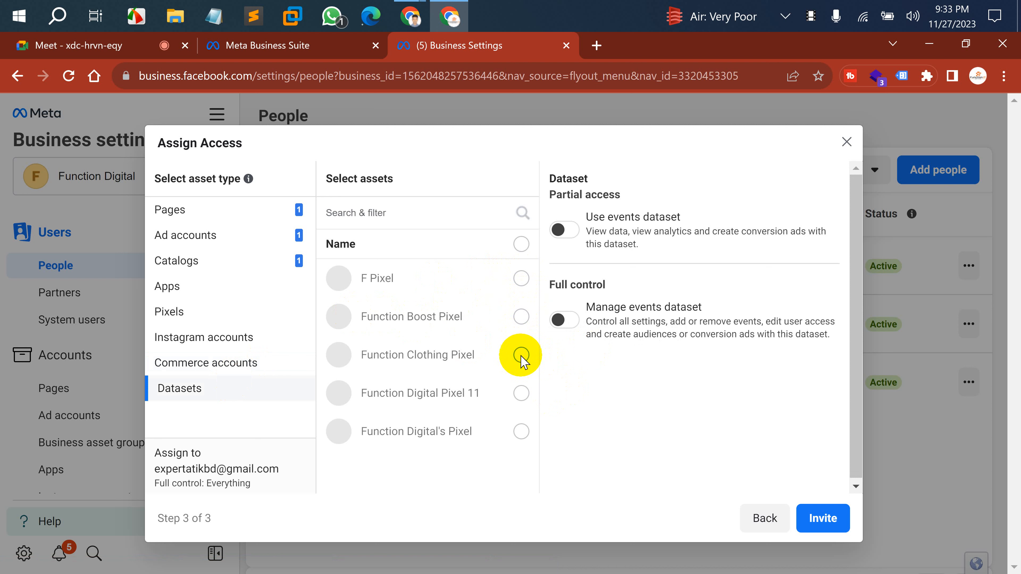
pyautogui.click(521, 432)
pyautogui.click(521, 432)
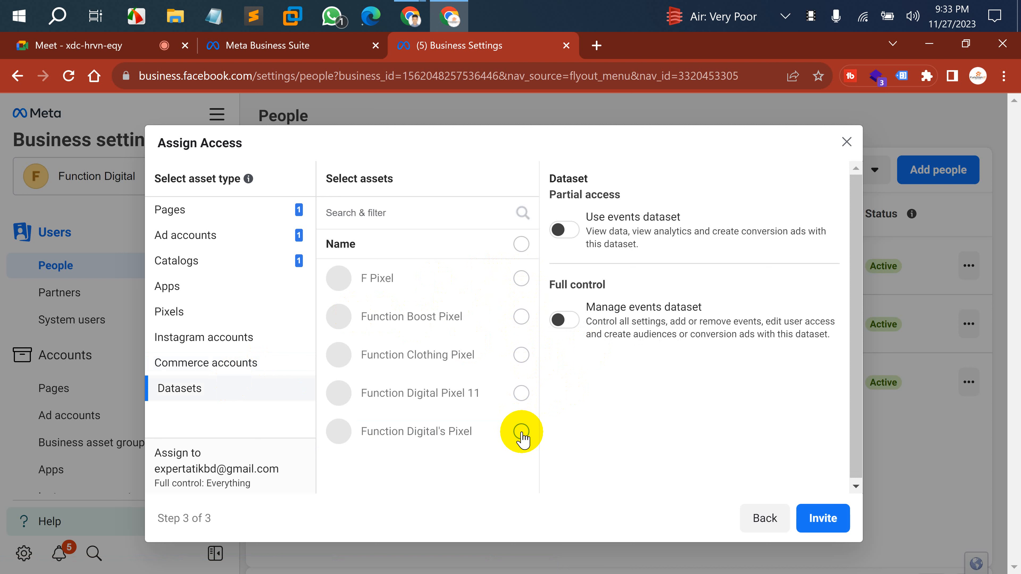
pyautogui.click(521, 431)
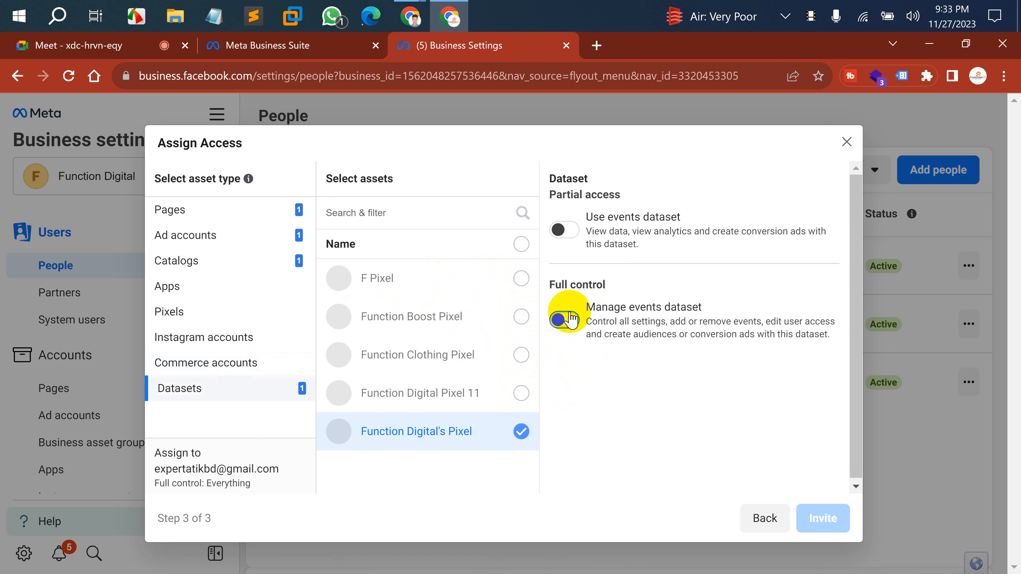
pyautogui.click(571, 320)
pyautogui.click(570, 322)
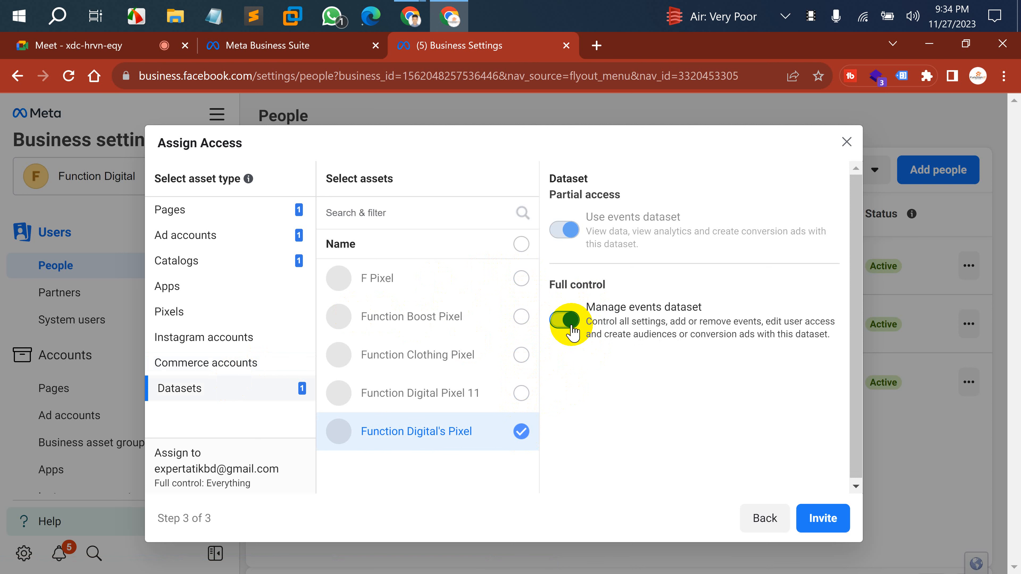
pyautogui.click(820, 520)
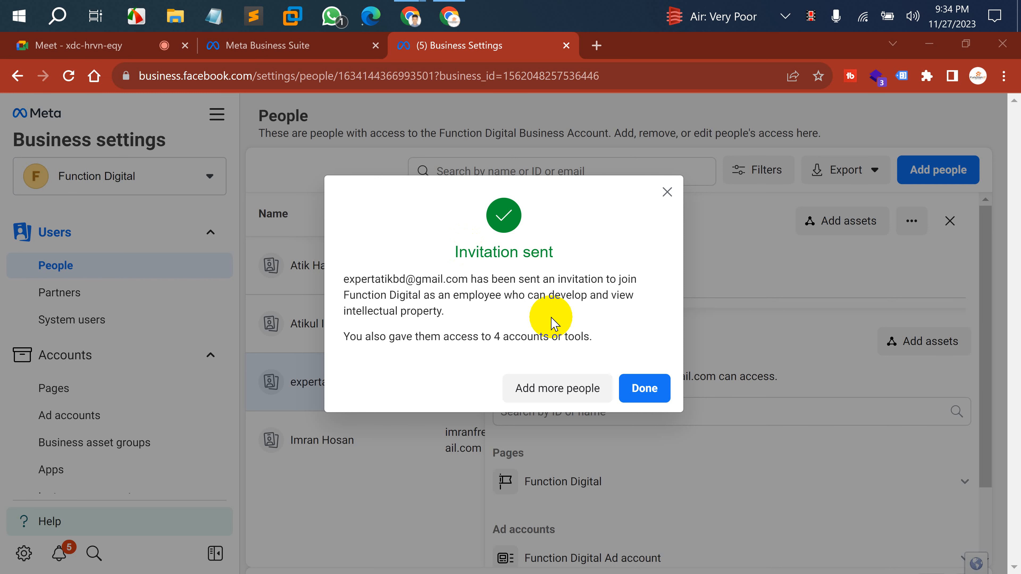
# Close the Invitation sent confirmation with Done.
pyautogui.click(645, 388)
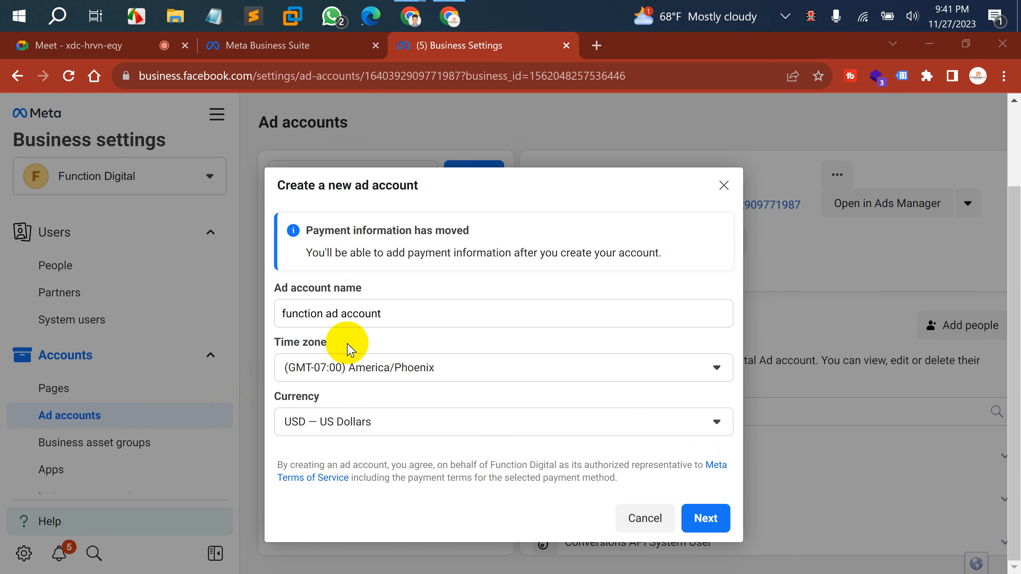
# Discard the filled ad account form and start a fresh 'Create a new ad account' form.
pyautogui.click(628, 519)
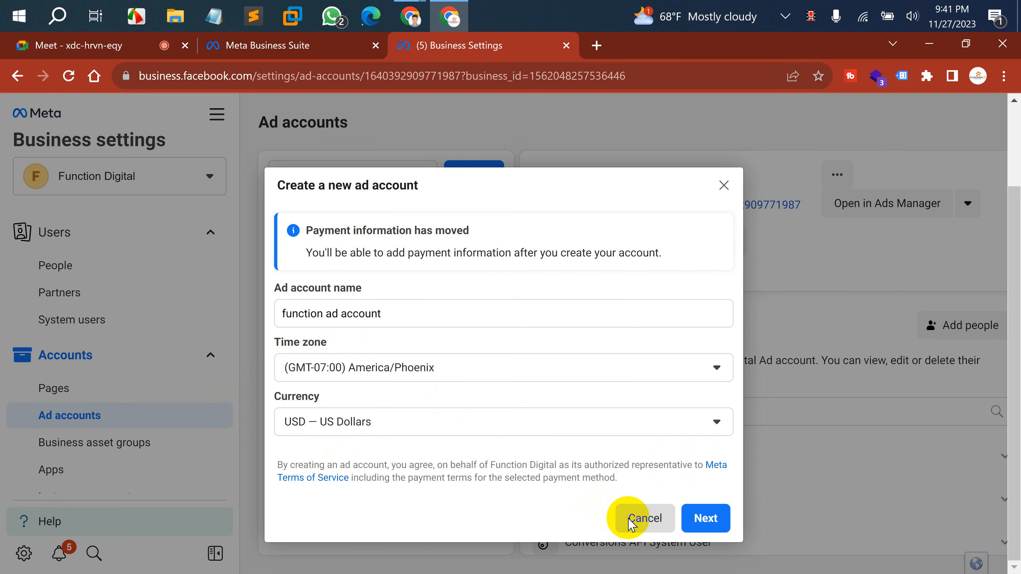
pyautogui.click(647, 521)
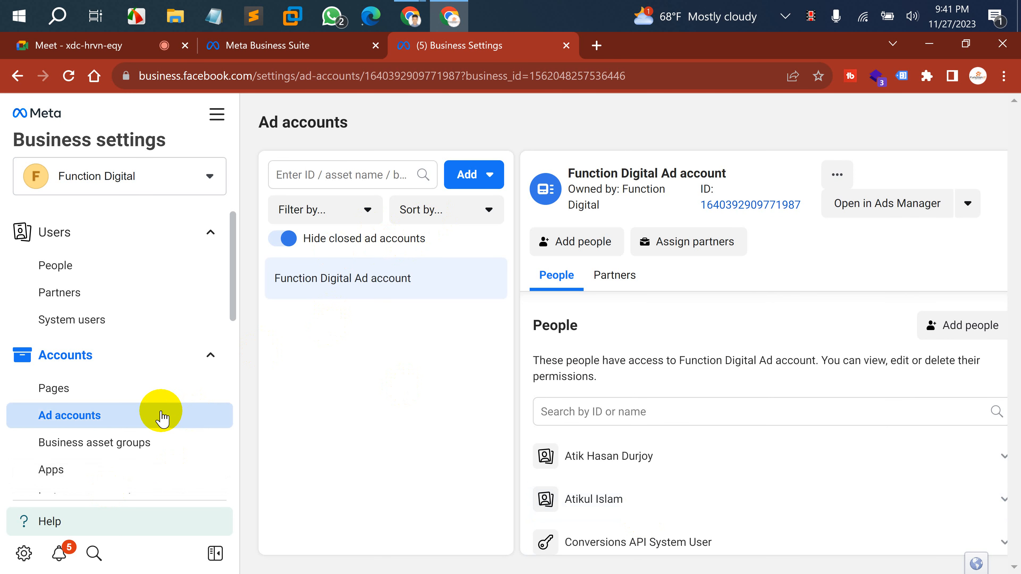
pyautogui.click(469, 180)
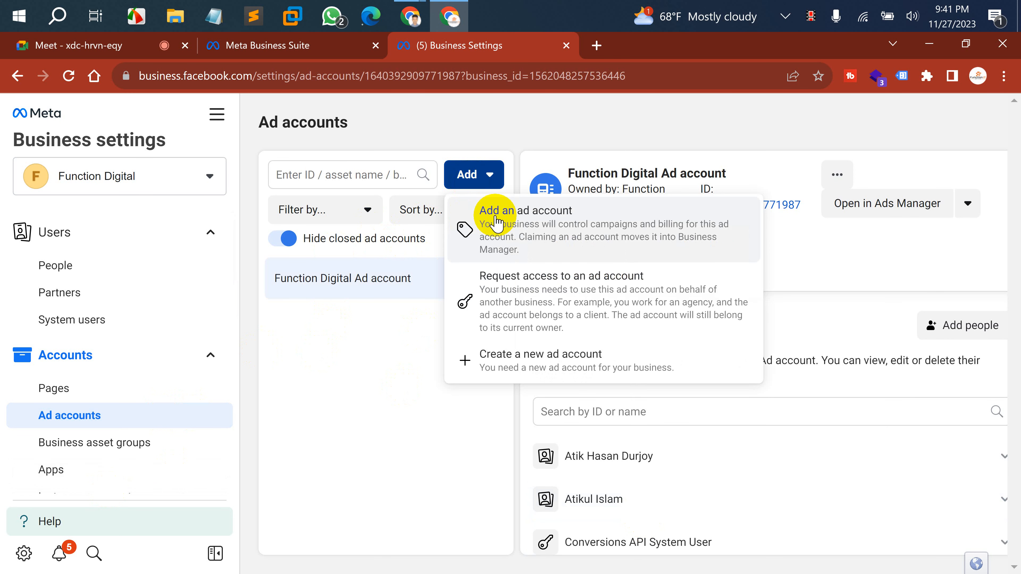
pyautogui.click(529, 355)
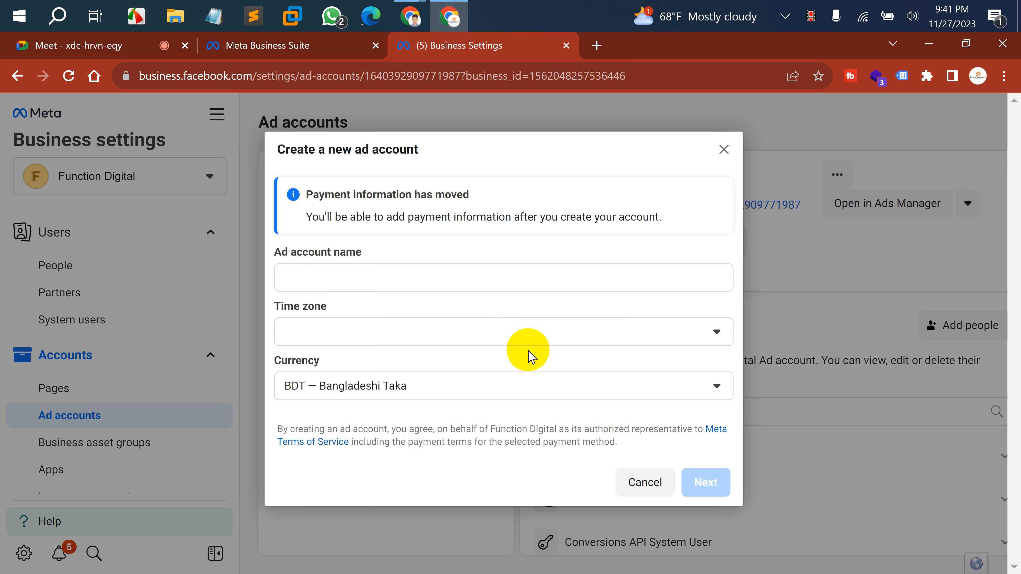
# Name the ad account 'Function Digital Ad Account'.
pyautogui.click(318, 274)
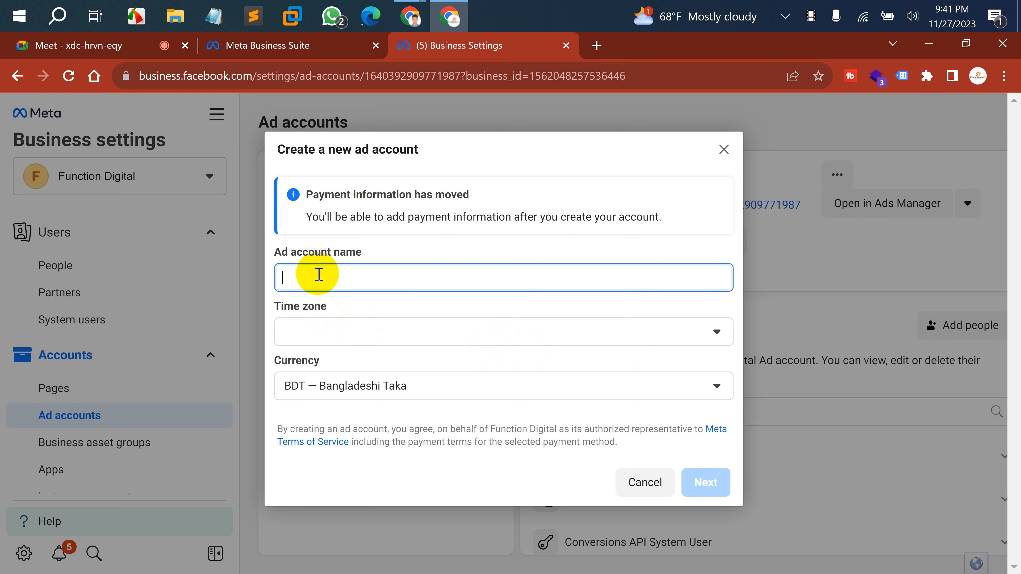
pyautogui.write('Function Digital Ad Acc')
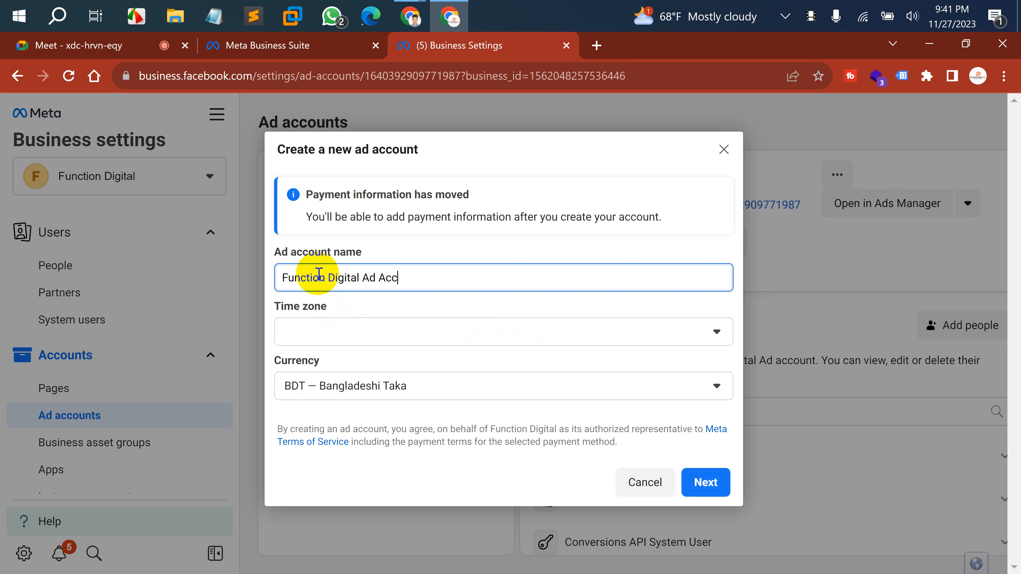
pyautogui.write('ount')
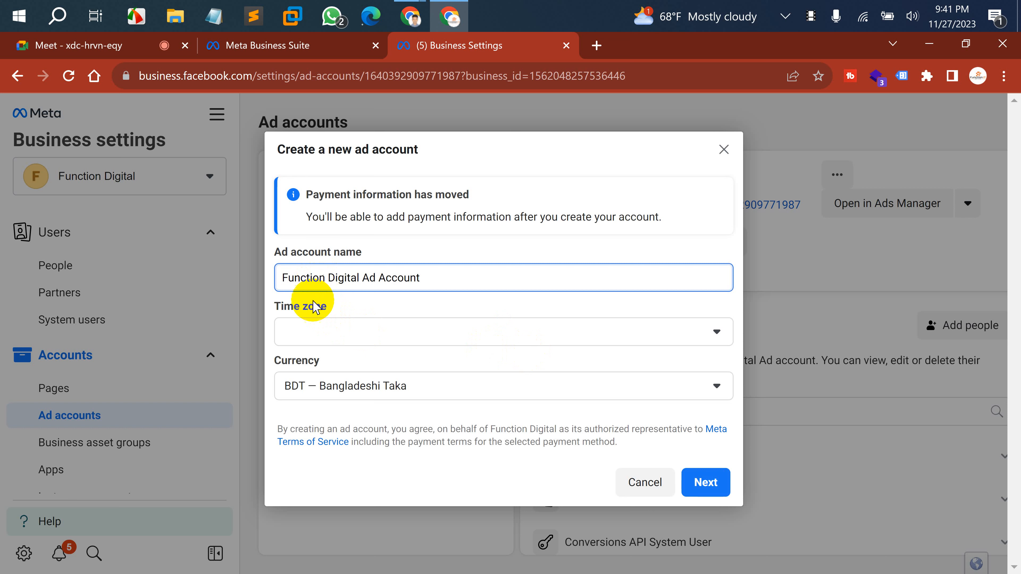
# Set the time zone to (GMT+06:00) Asia/Dhaka.
pyautogui.click(309, 334)
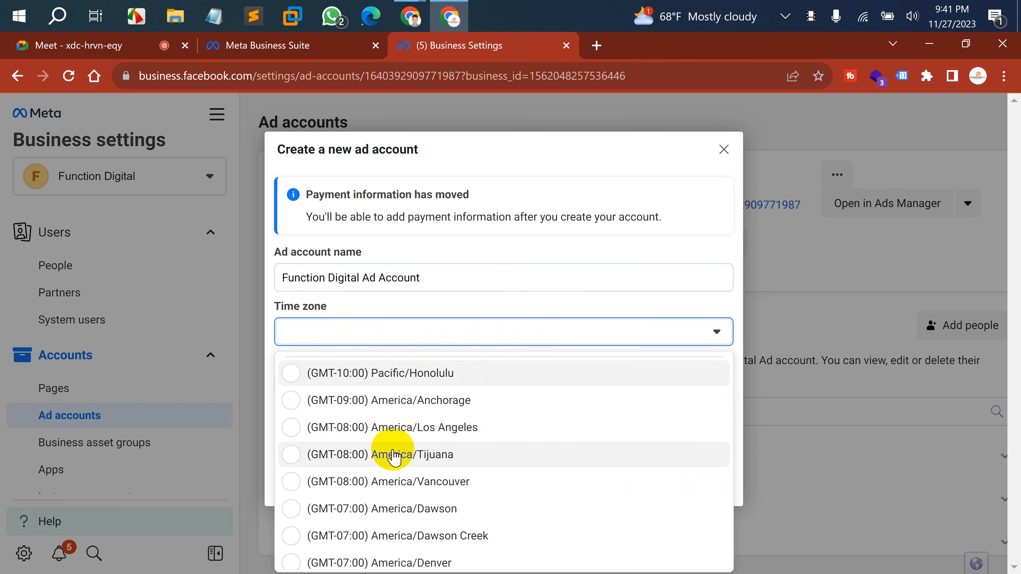
pyautogui.scroll(-15, 388, 487)
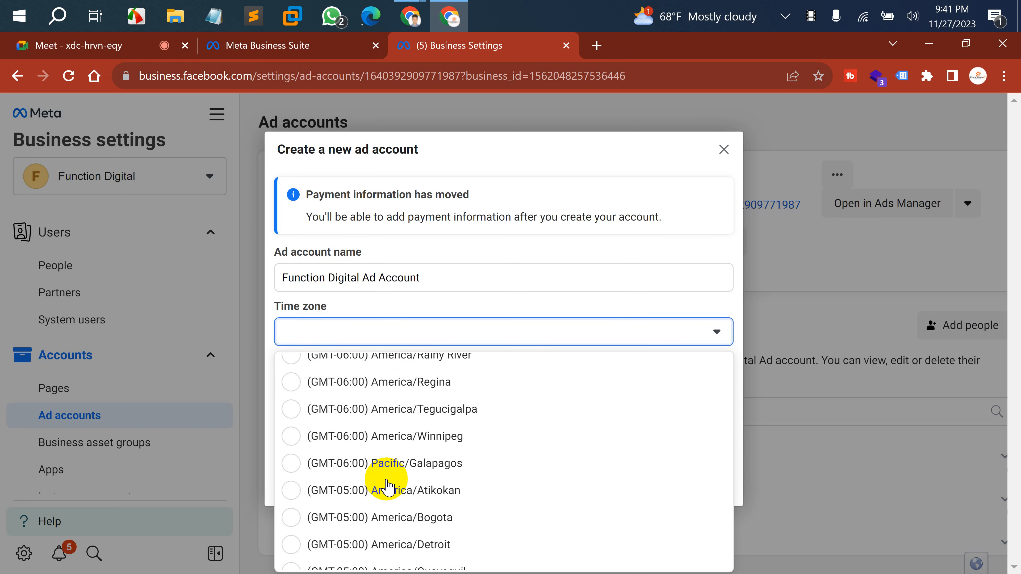
pyautogui.scroll(-7, 329, 501)
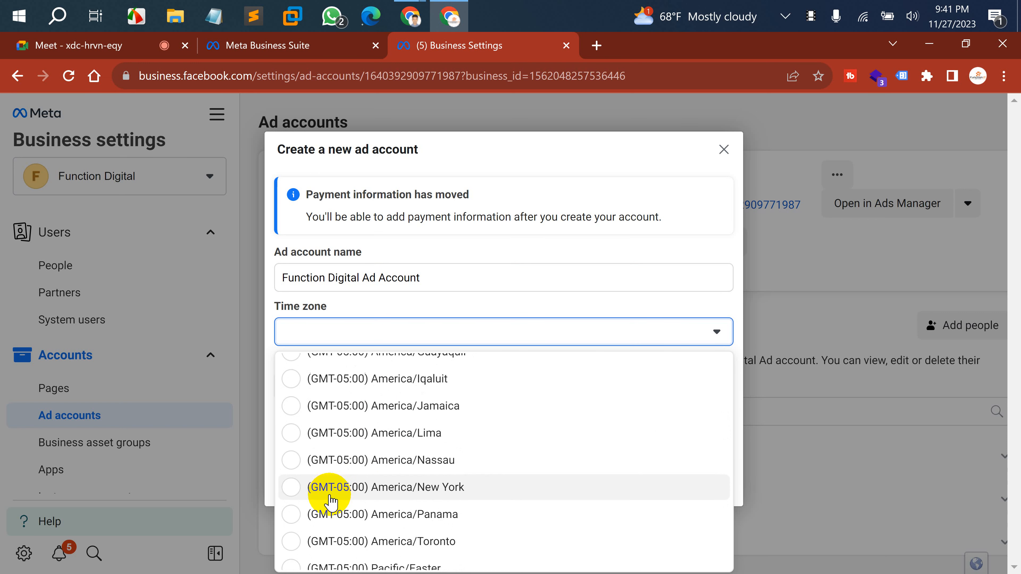
pyautogui.scroll(-5, 330, 501)
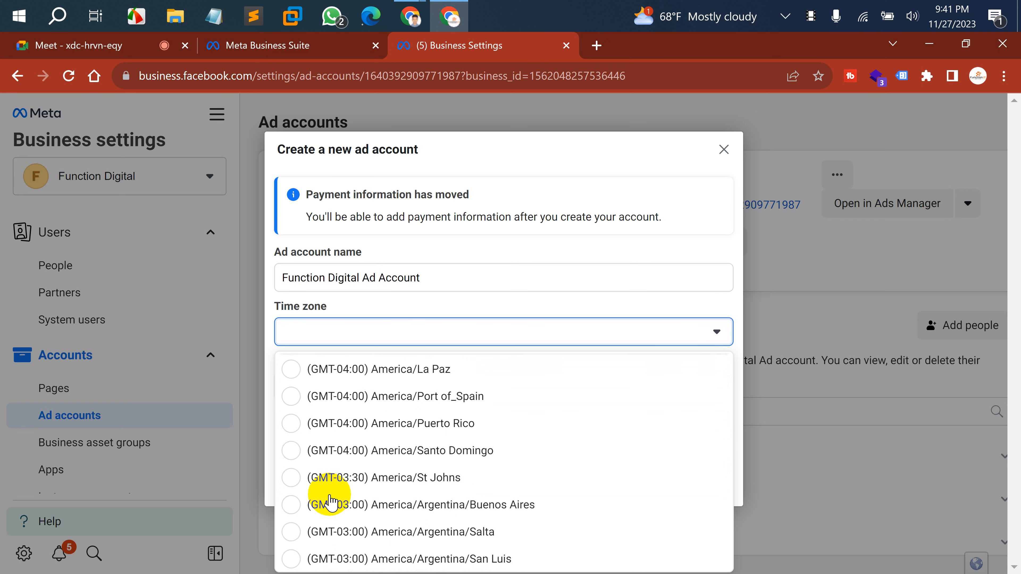
pyautogui.scroll(-1, 330, 501)
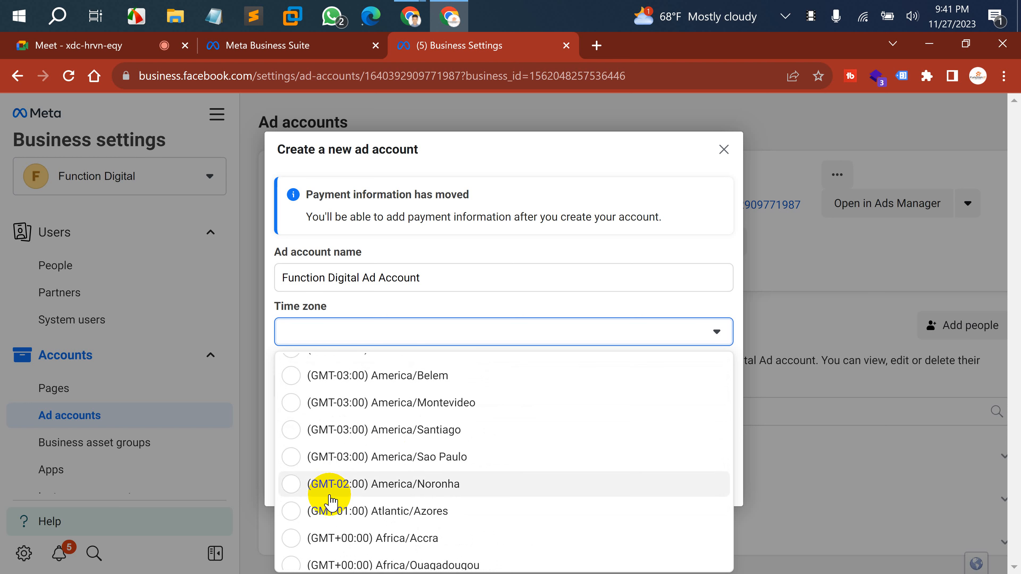
pyautogui.scroll(-15, 367, 509)
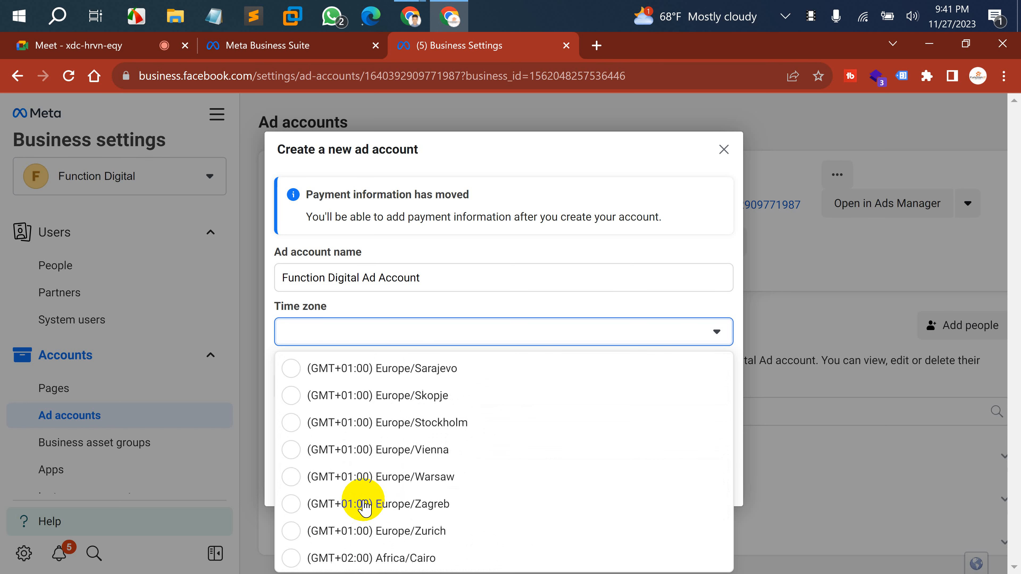
pyautogui.scroll(-2, 365, 509)
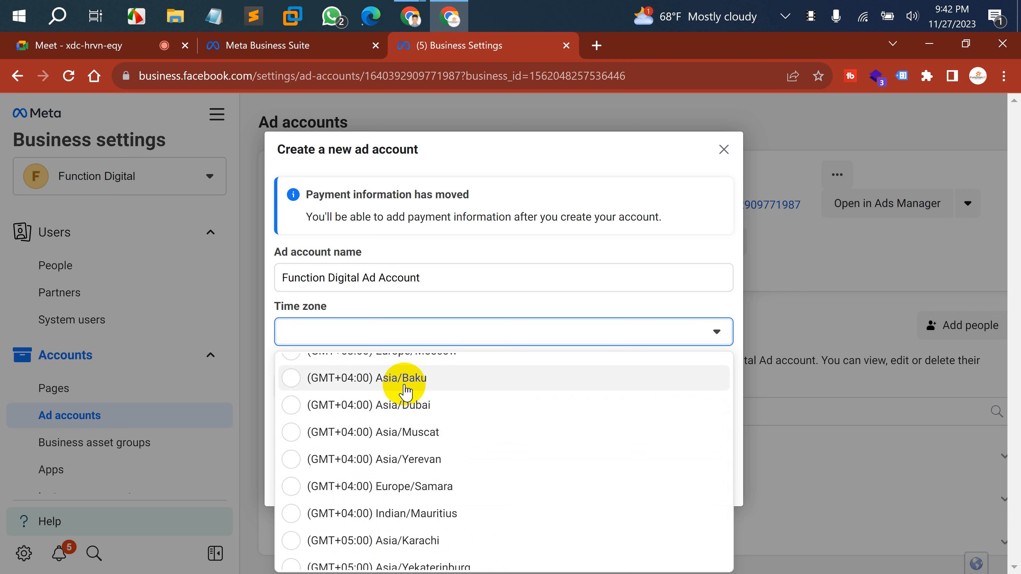
pyautogui.scroll(1, 405, 390)
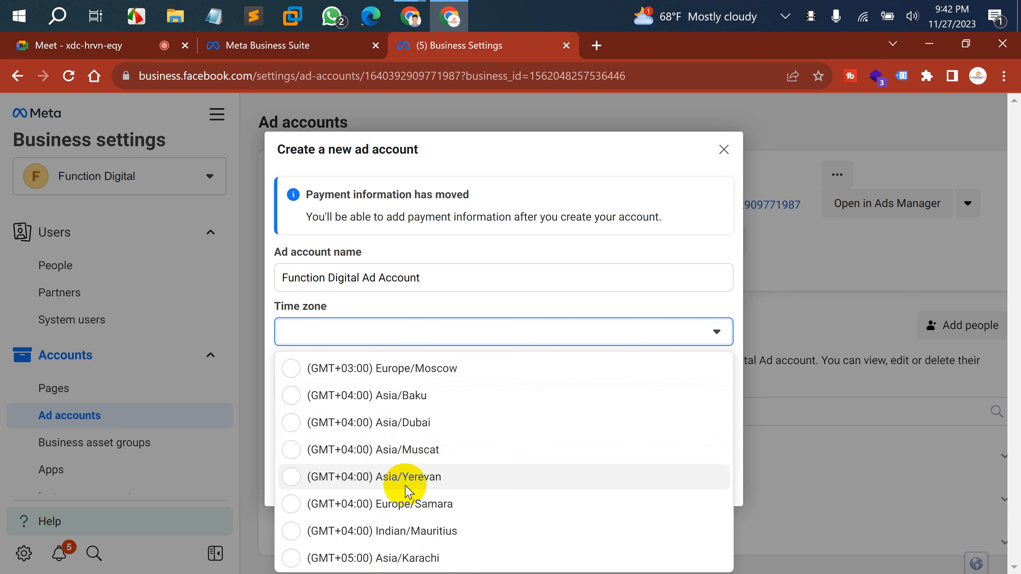
pyautogui.scroll(1, 386, 439)
pyautogui.scroll(3, 386, 440)
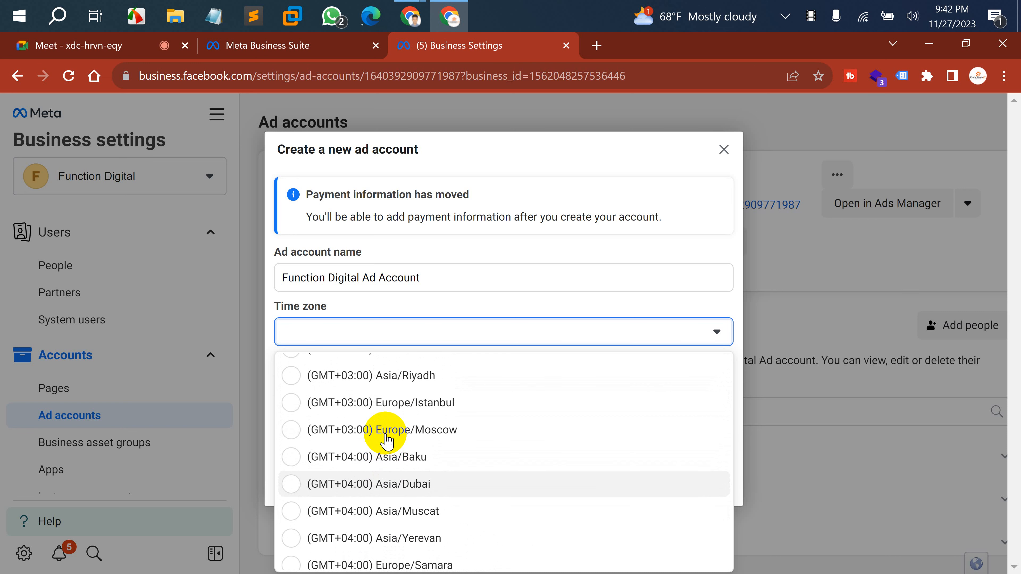
pyautogui.scroll(-5, 386, 440)
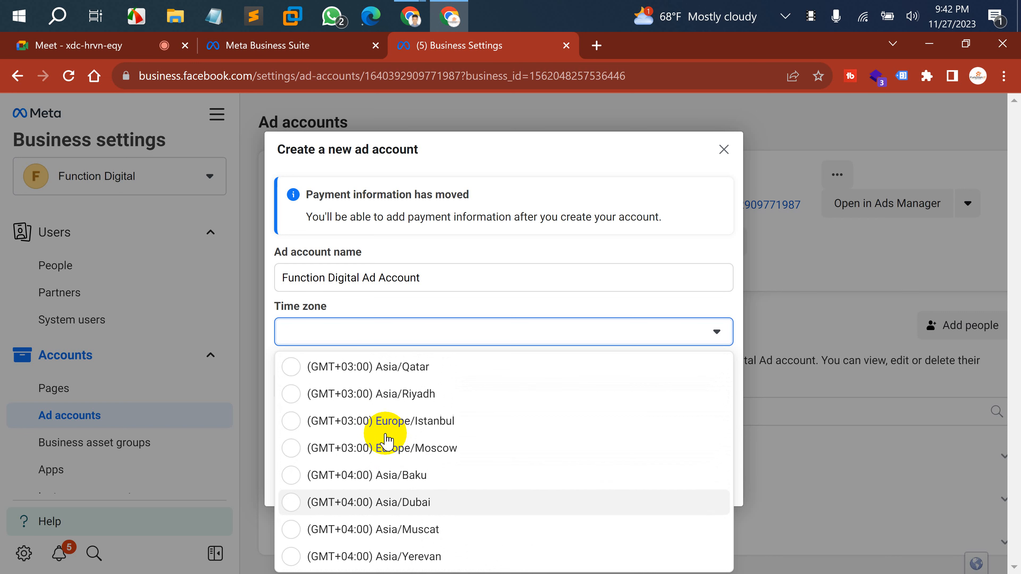
pyautogui.scroll(-5, 387, 440)
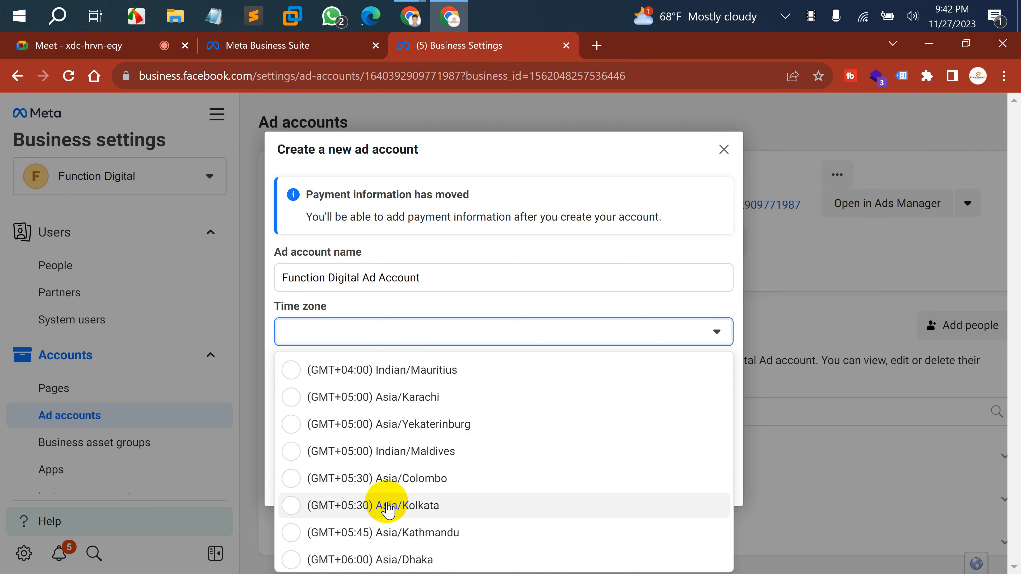
pyautogui.click(377, 563)
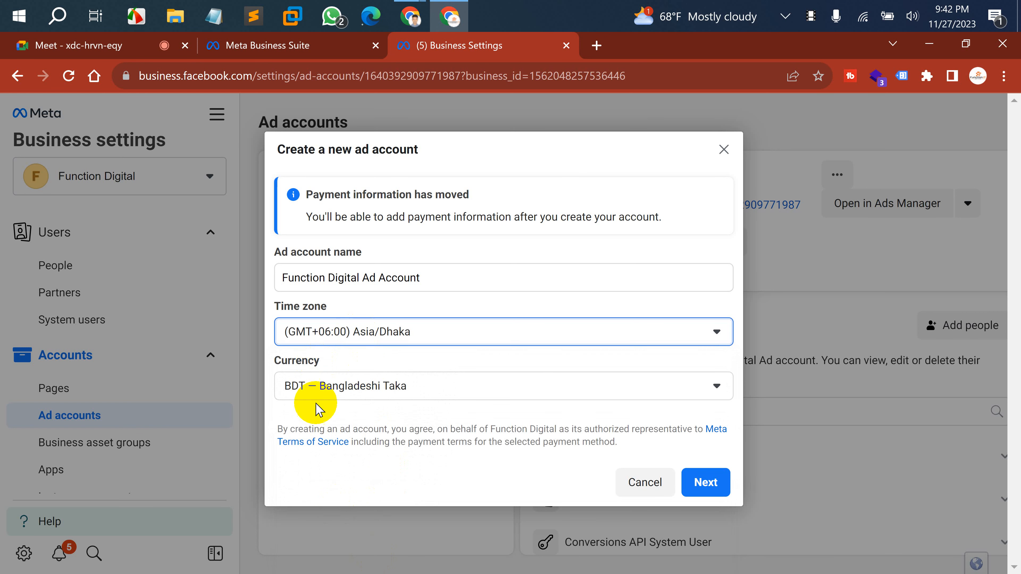
# Change the currency from BDT to USD — US Dollars, then cancel the ad account dialog.
pyautogui.click(346, 386)
pyautogui.scroll(-10, 365, 310)
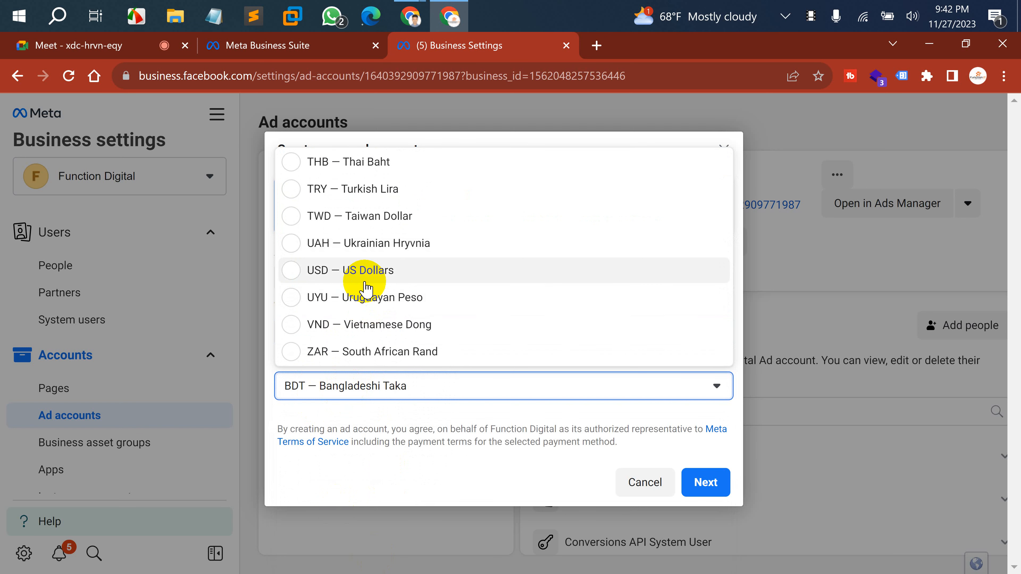
pyautogui.click(365, 282)
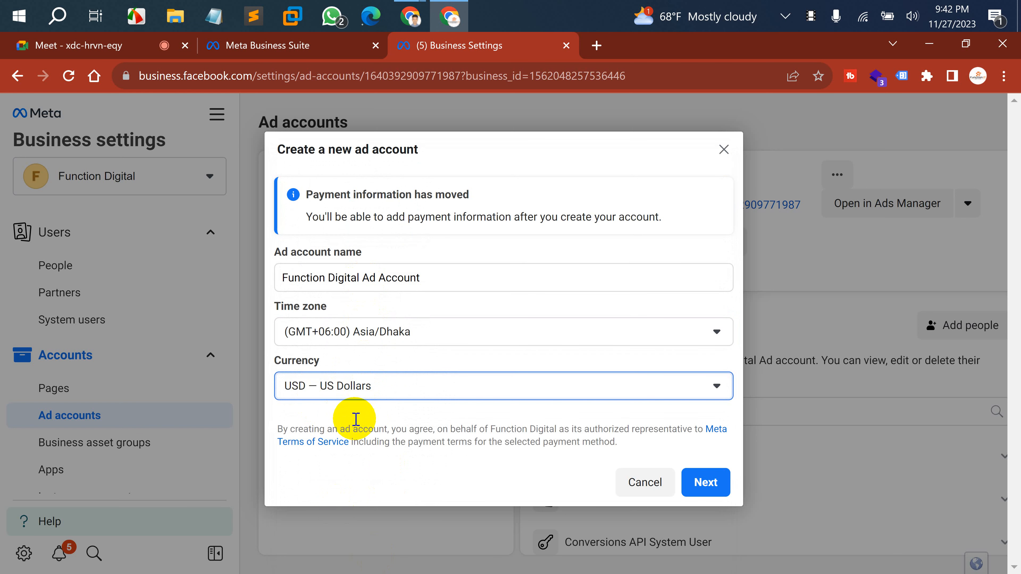
pyautogui.click(365, 448)
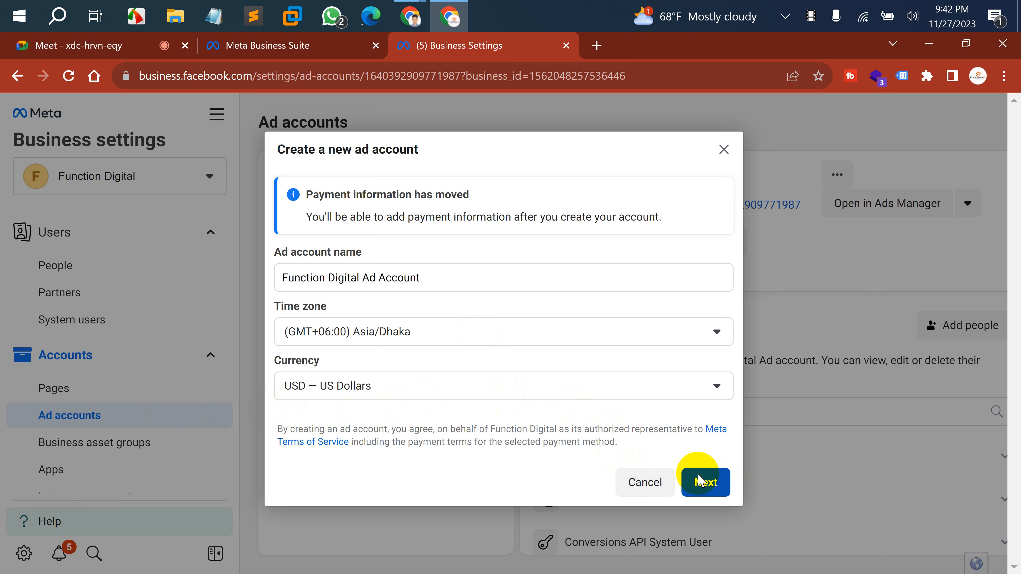
pyautogui.click(634, 480)
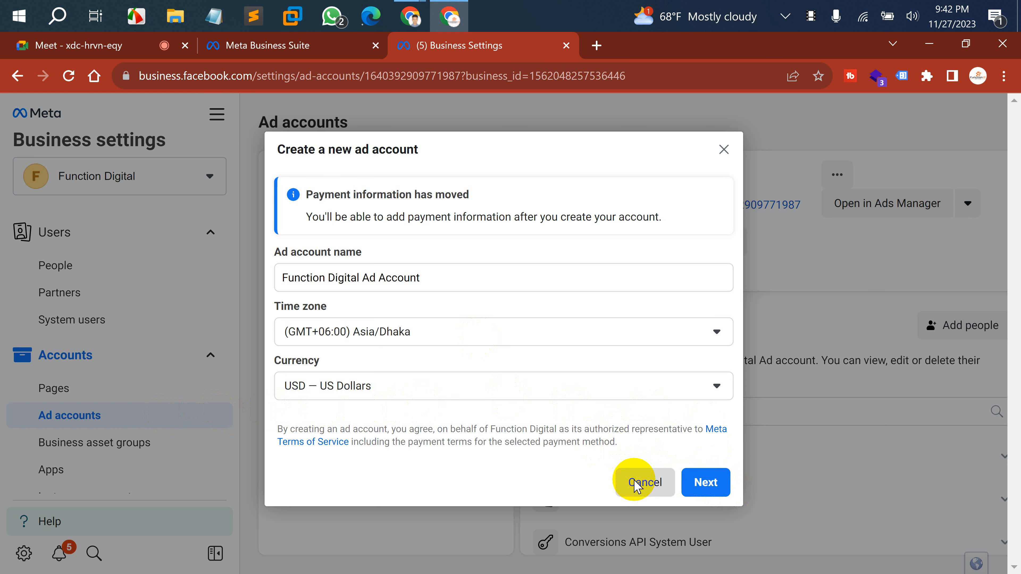